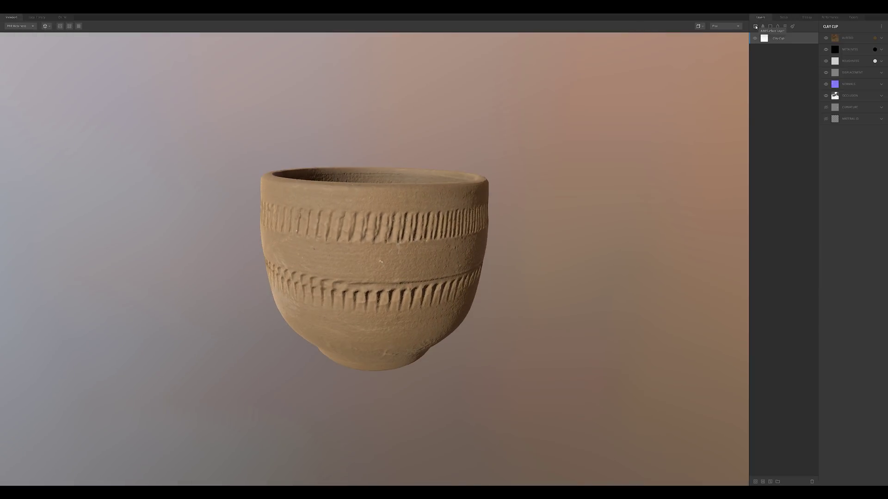
Add the Gold smart material to the clay cup as a new layer.
left_click(755, 27)
left_click(30, 91)
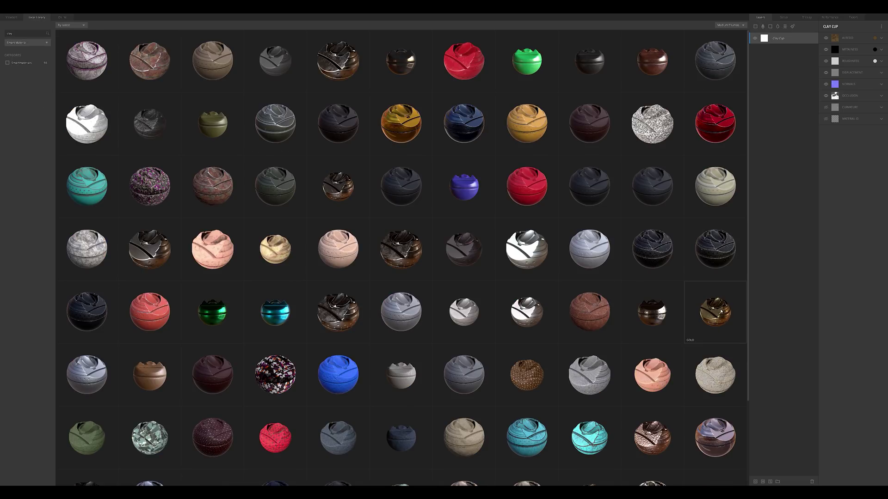
left_click(712, 308)
Add the Rotten Animal Skin surface as a new layer and set its projection scale to 0.25.
left_click(755, 27)
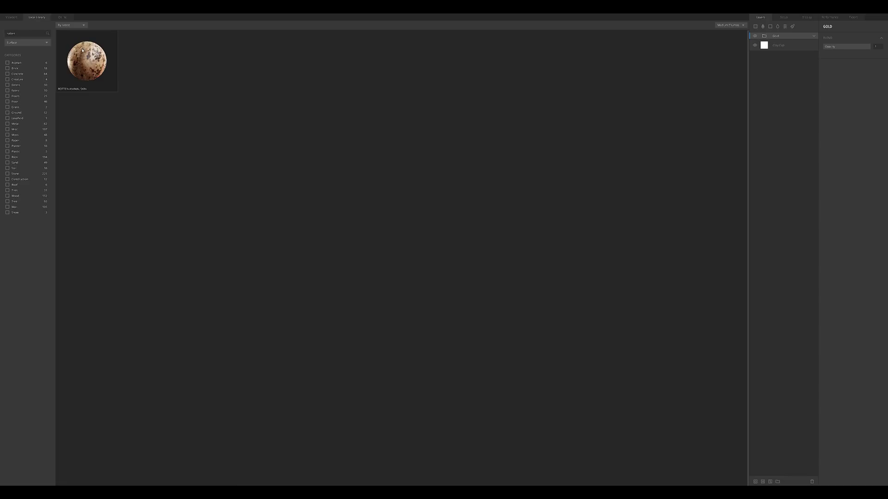
left_click(82, 51)
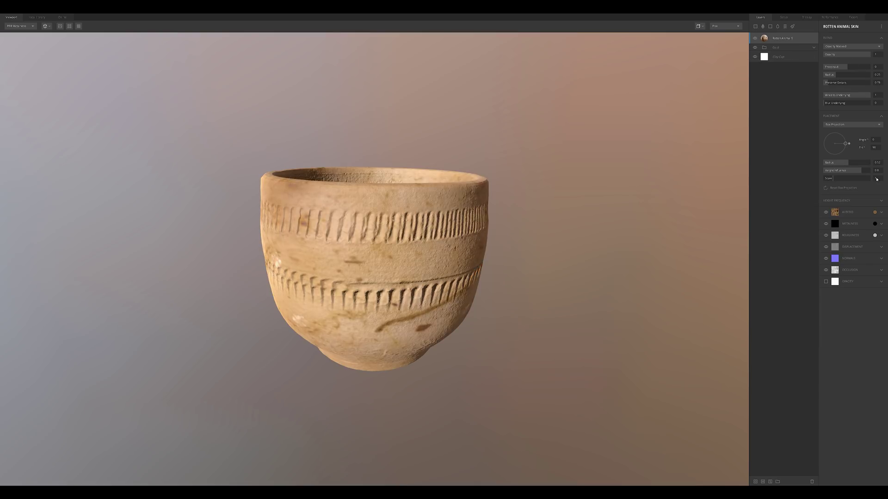
type("0.25")
key("Return")
Tint the Rotten Animal Skin albedo light orange, turn off its metalness channel and open its roughness settings.
left_click(874, 212)
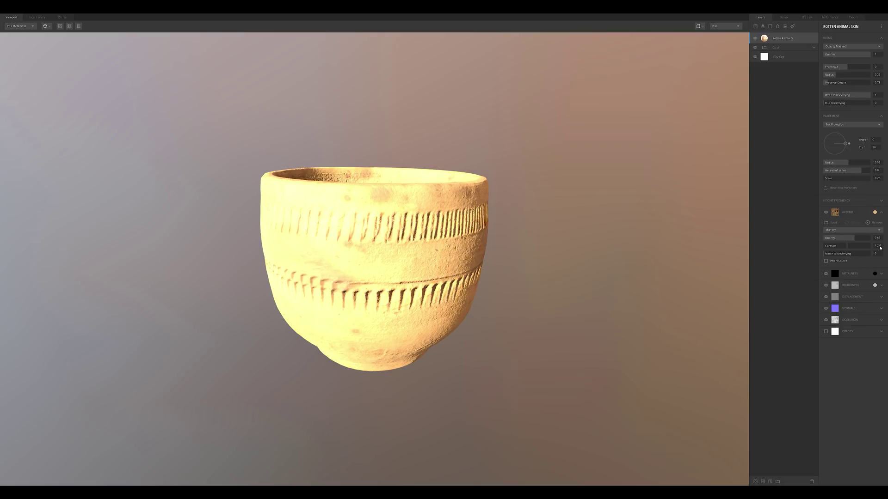
left_click(826, 274)
left_click(880, 286)
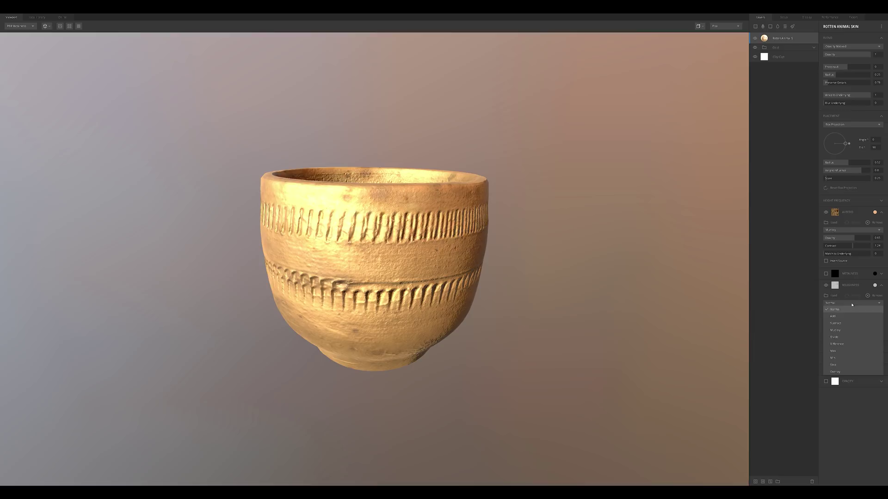
Add a Solid layer above the skin layer and give it a very dark brown albedo.
left_click(770, 26)
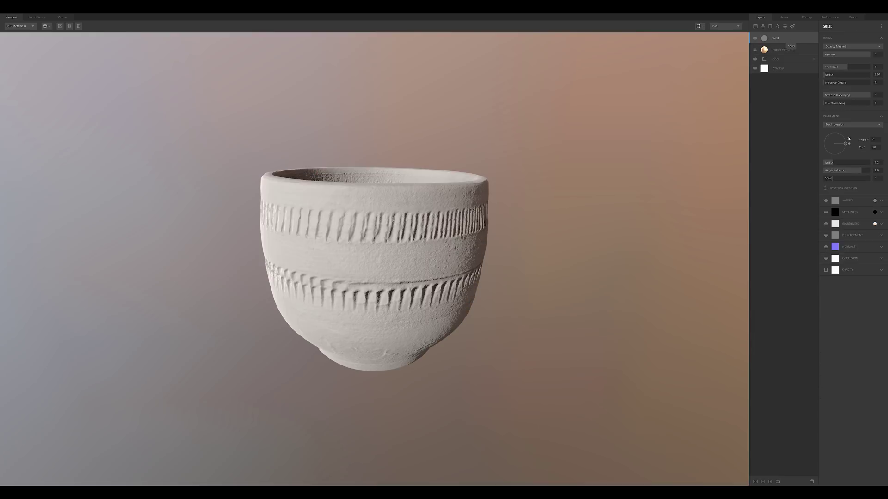
left_click(874, 202)
left_click(400, 273)
left_click(497, 293)
left_click(861, 200)
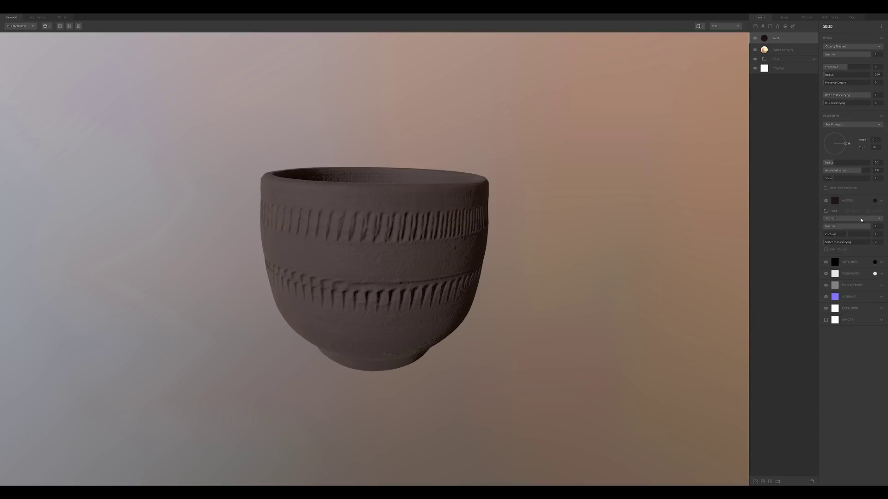
Set the dark Solid layer's albedo match to underlying to 0.15 and turn off its metalness channel.
key("Return")
left_click(873, 241)
type(".15")
key("Return")
left_click(825, 262)
Set the dark Solid layer's roughness to a mid grey with Add blending at about 0.6 opacity.
left_click(880, 274)
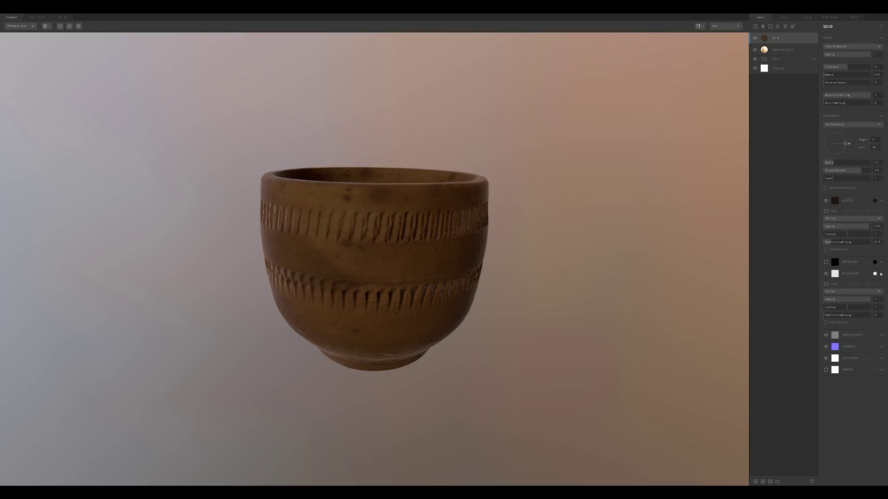
left_click(874, 273)
left_click(380, 247)
left_click(497, 293)
left_click(827, 293)
left_click(830, 305)
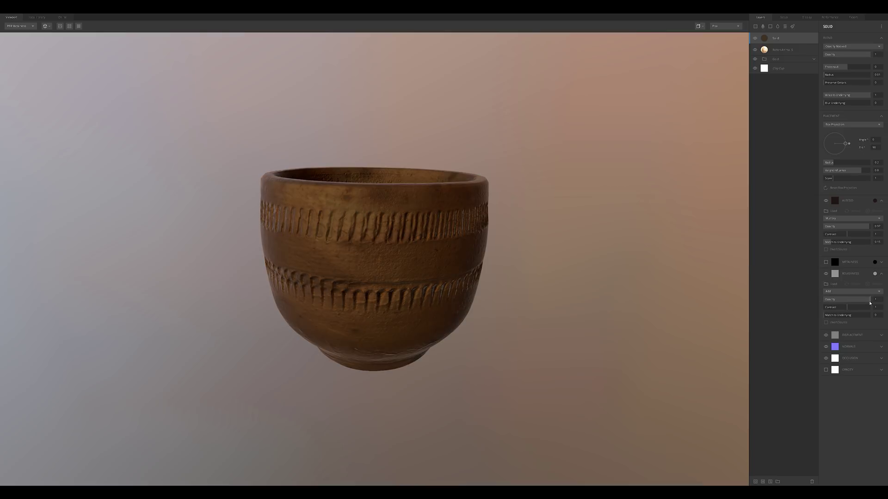
left_click_drag(869, 300, 852, 299)
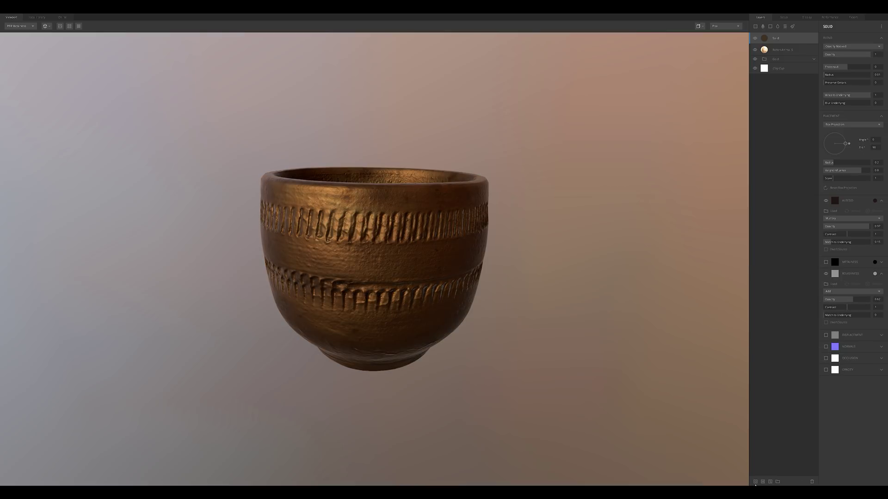
Add a mask stack with a position gradient to the dark Solid layer, narrow its range and invert it.
left_click(755, 482)
left_click(825, 26)
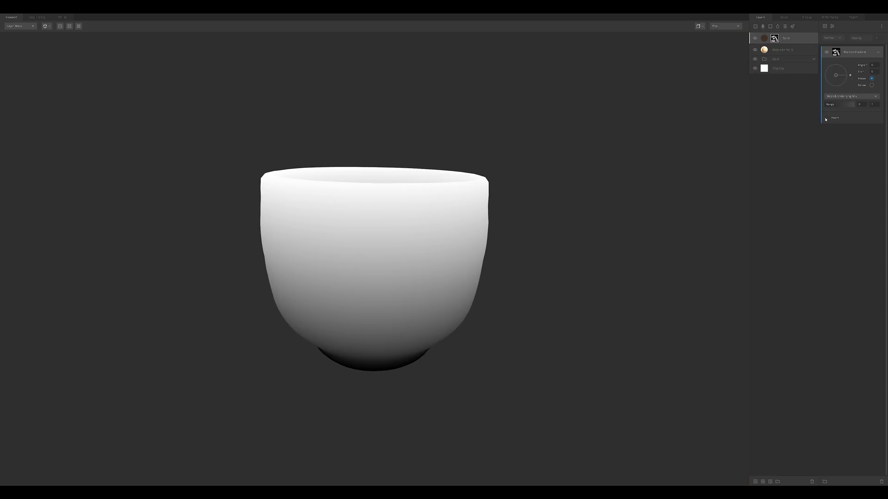
left_click_drag(853, 105, 842, 104)
left_click(826, 118)
Add a Map component to the dark layer's mask that uses the clay cup's Roughness map.
left_click(824, 27)
left_click(831, 51)
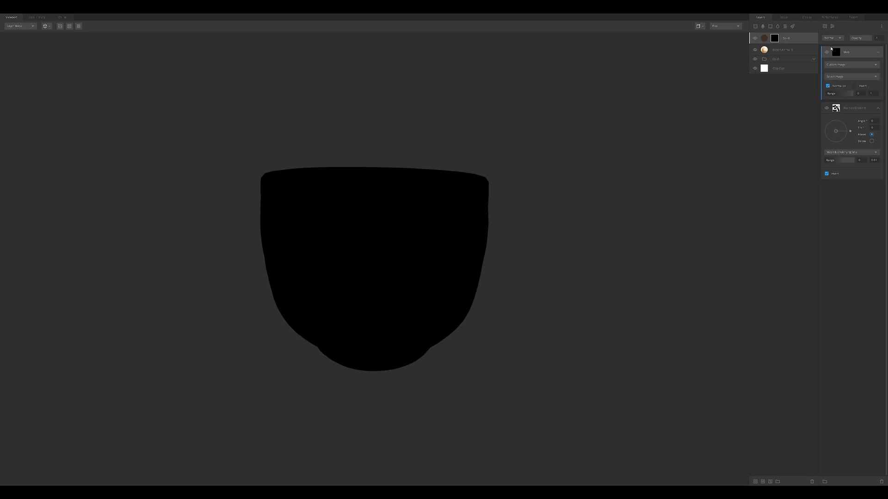
left_click(835, 65)
left_click(834, 79)
left_click(834, 78)
left_click(842, 120)
left_click(835, 86)
left_click(836, 107)
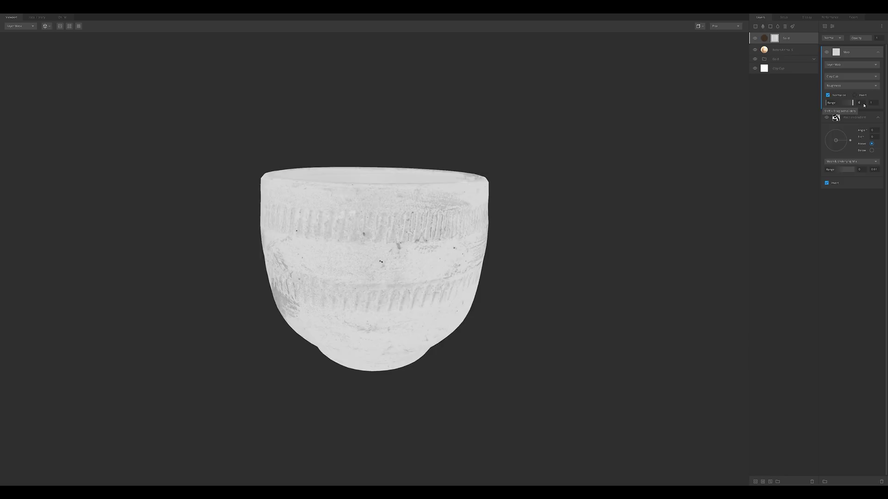
Limit the roughness mask's range to about 0.67–0.88 and change its blending mode so it combines with the gradient.
left_click_drag(826, 102, 844, 103)
left_click(873, 103)
type(".88")
key("Return")
left_click(833, 38)
left_click(833, 72)
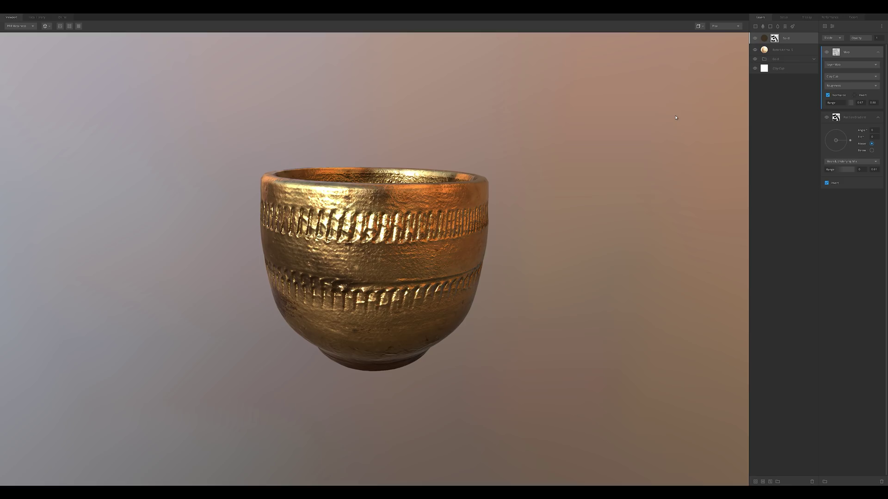
Add a bright green Solid layer, raise its albedo match to underlying and turn off its metalness channel.
left_click(770, 27)
left_click(499, 293)
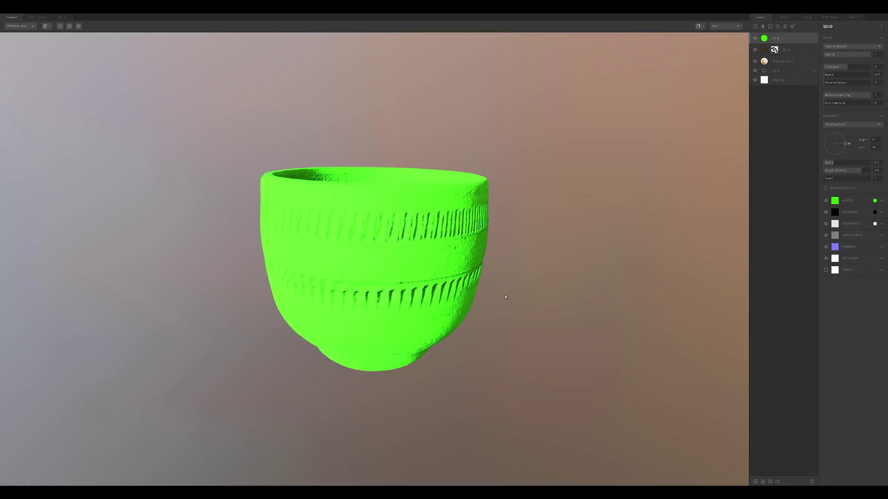
left_click_drag(863, 242, 874, 242)
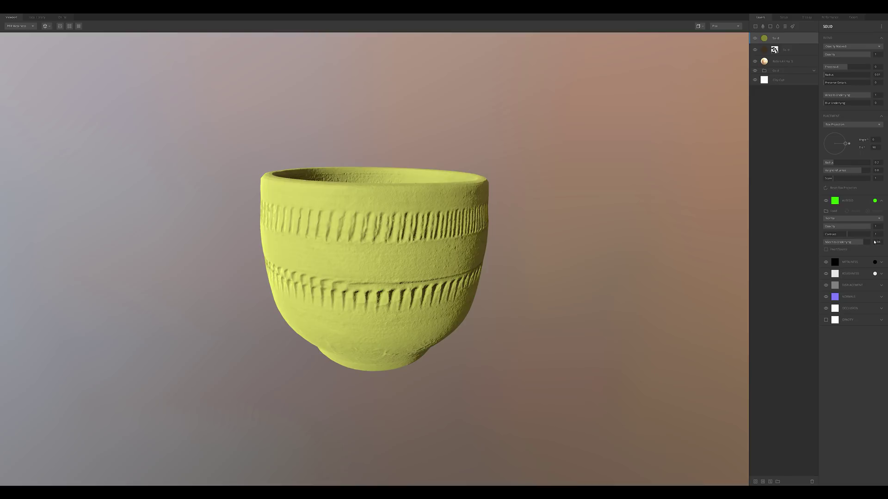
left_click(826, 263)
left_click(881, 273)
Add a mask stack to the green layer with a Map component that uses an imperfection from the library.
left_click(755, 481)
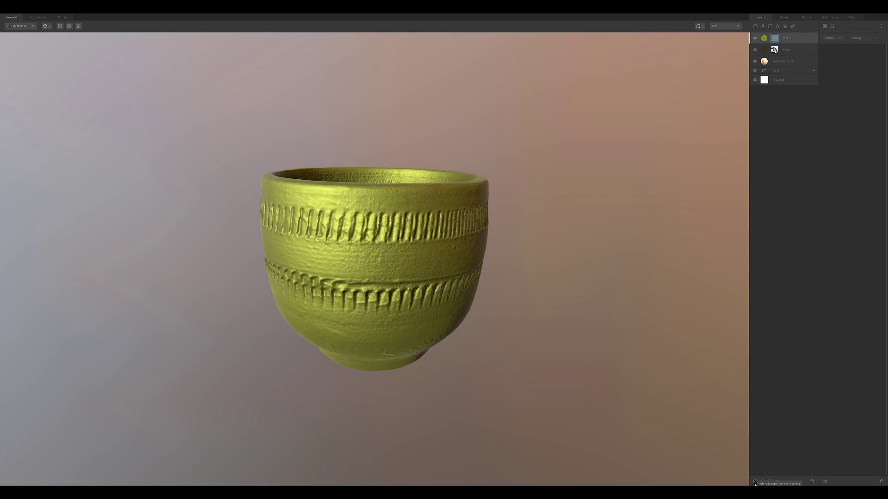
left_click(829, 41)
left_click(835, 65)
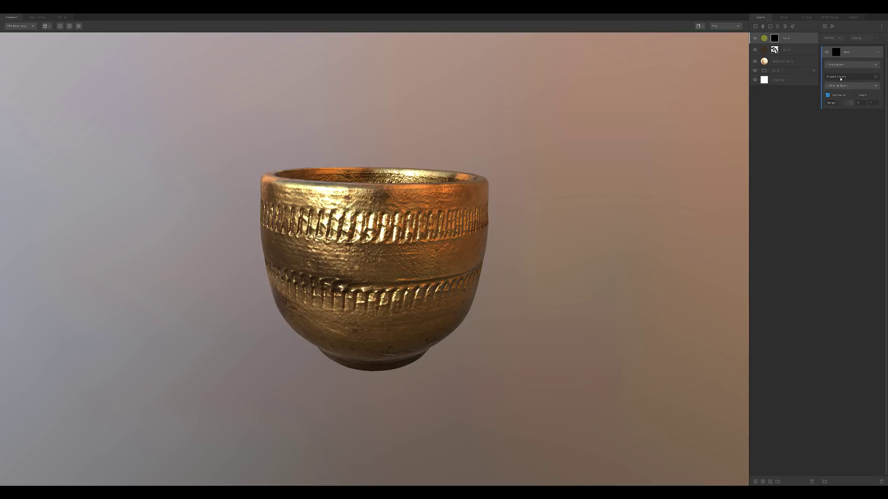
left_click(840, 78)
left_click(32, 79)
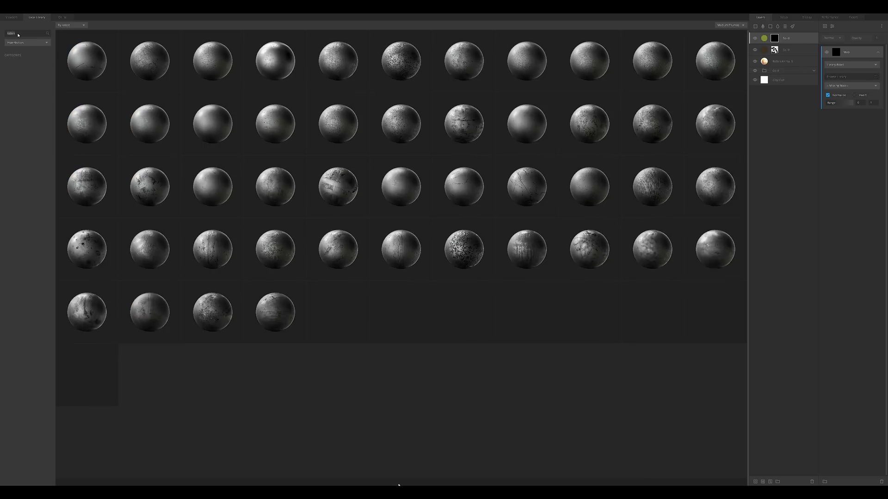
double_click(86, 60)
Choose the imperfection's map channel for the green layer's mask and narrow its range.
left_click(843, 87)
left_click(841, 103)
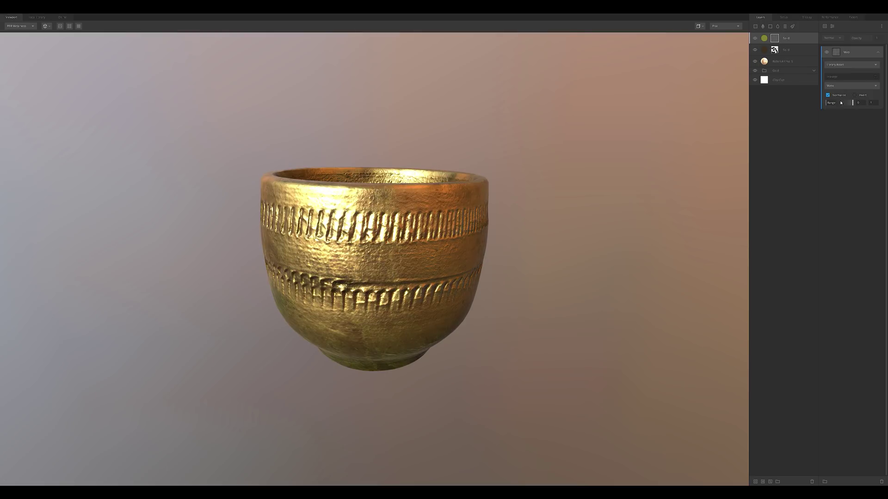
left_click_drag(857, 102, 852, 102)
left_click(838, 102)
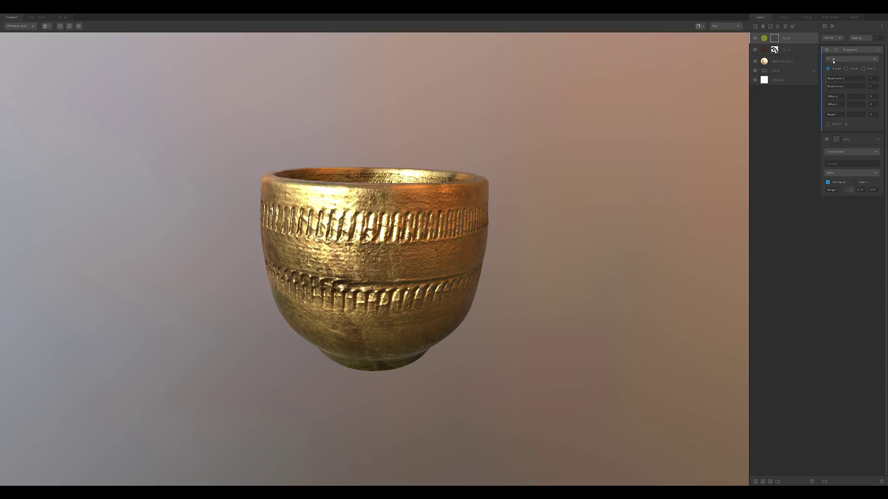
Give the green layer's mask a rotated Box Projection with height influence 0 and scale 0.16.
left_click(840, 79)
left_click_drag(872, 76, 834, 77)
type("m")
type("0")
key("Tab")
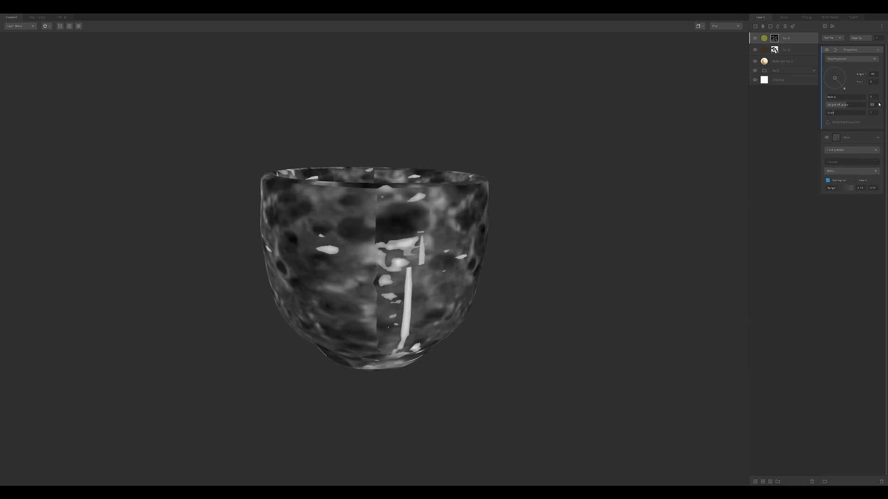
left_click(873, 113)
type("0.16")
key("Return")
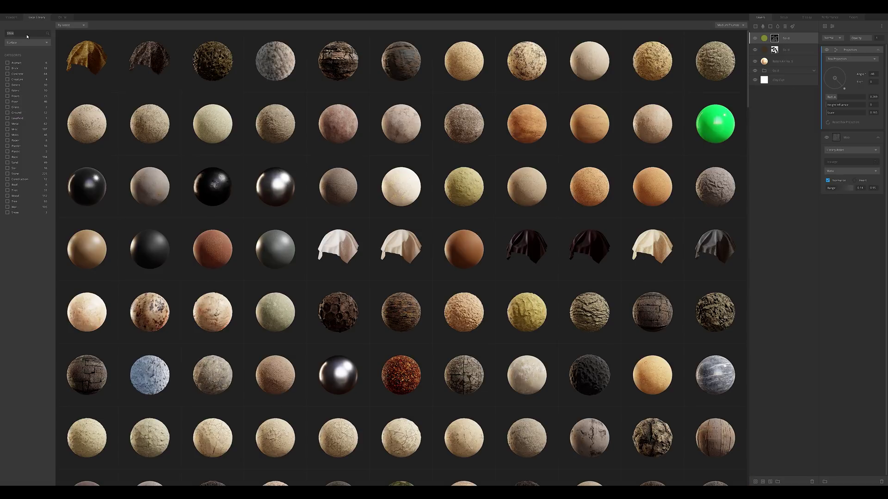
Search the library for "forest soil", add Forest Soil 2x2 M as a new layer and slightly lower its opacity.
left_click(27, 36)
type("forest soil")
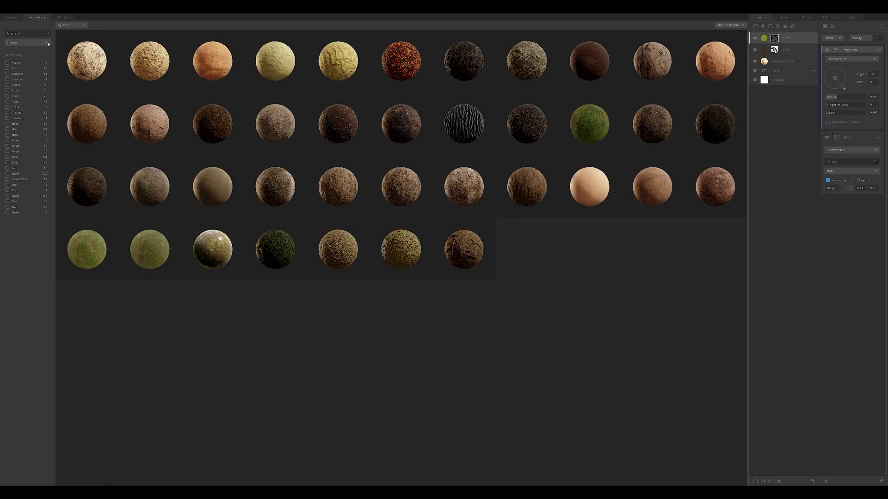
left_click(413, 177)
left_click_drag(877, 55, 875, 55)
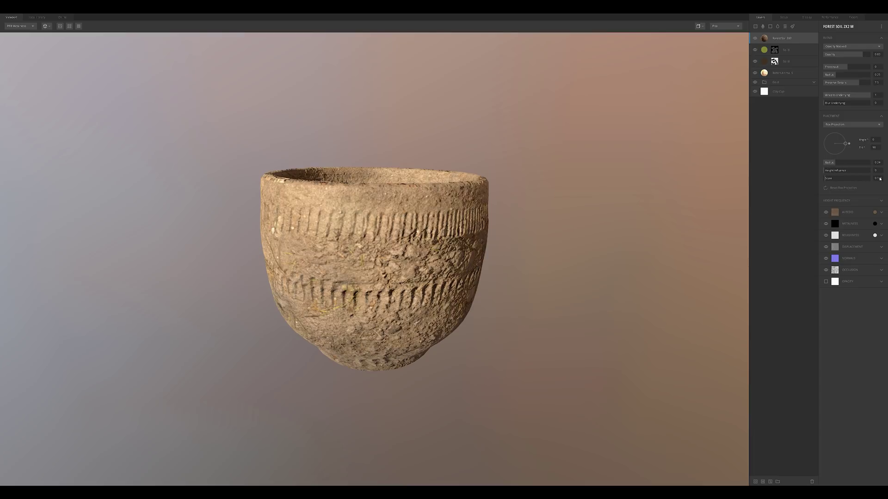
Tint the Forest Soil albedo dark brown, turn off its metalness channel and open its roughness settings.
left_click(875, 212)
left_click(825, 223)
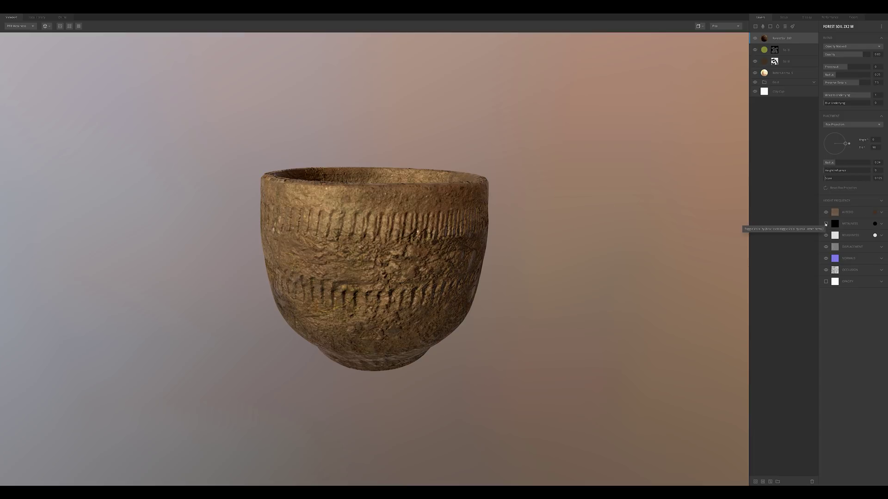
left_click(874, 236)
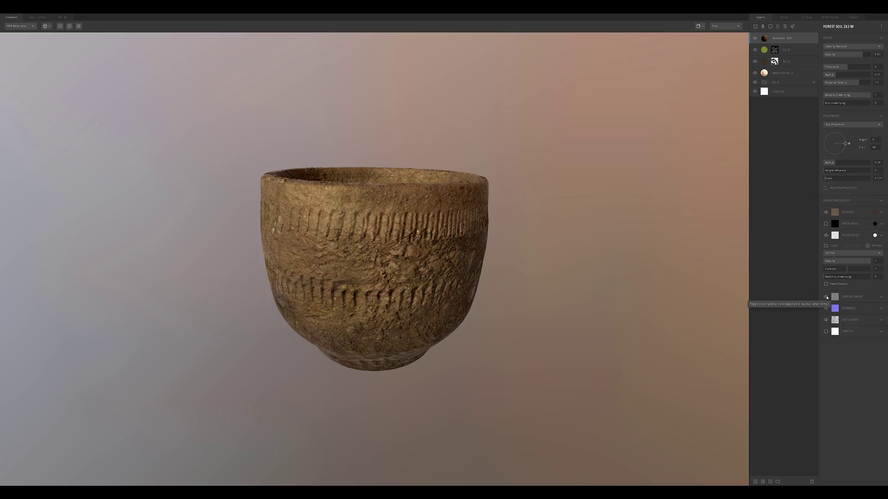
Mask the Forest Soil layer with the clay cup's inverted AO map, and open the export settings.
left_click(755, 481)
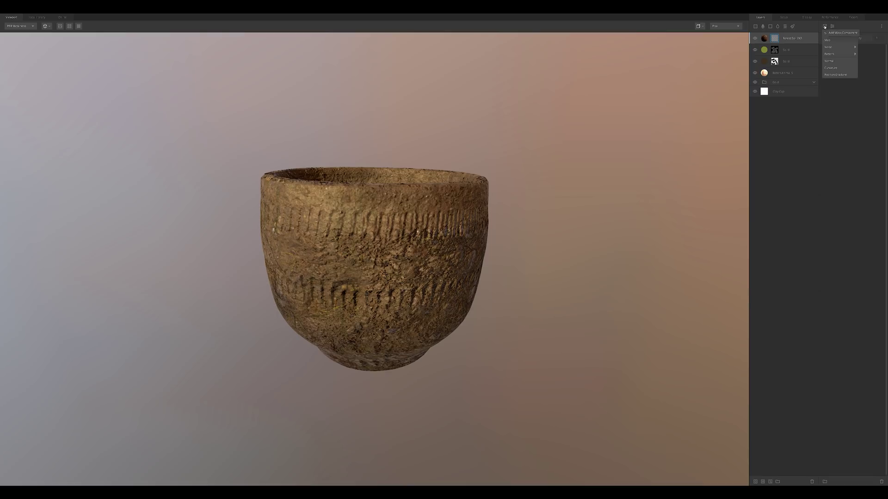
left_click(828, 40)
left_click(839, 65)
left_click(837, 79)
left_click(836, 78)
left_click(831, 88)
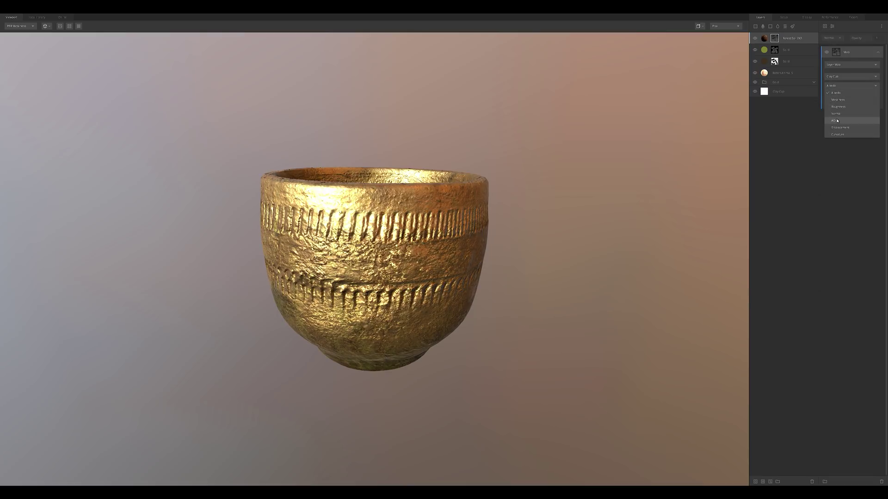
left_click(836, 121)
left_click(855, 95)
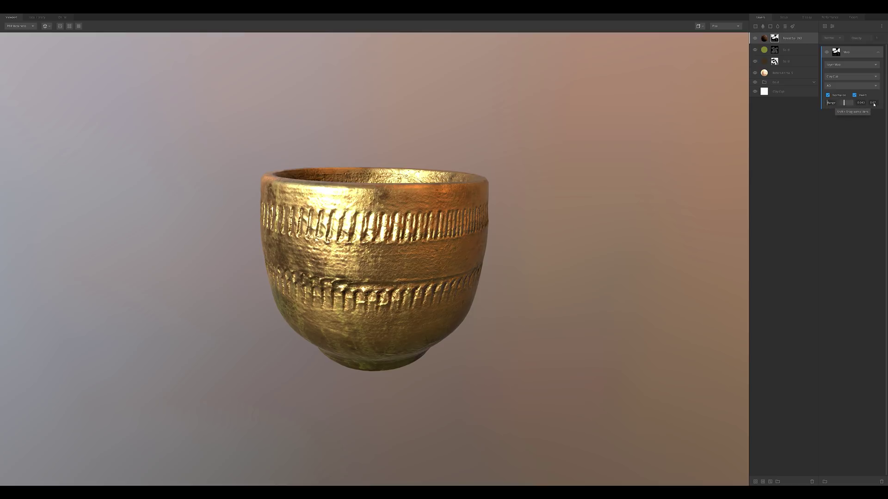
left_click(853, 17)
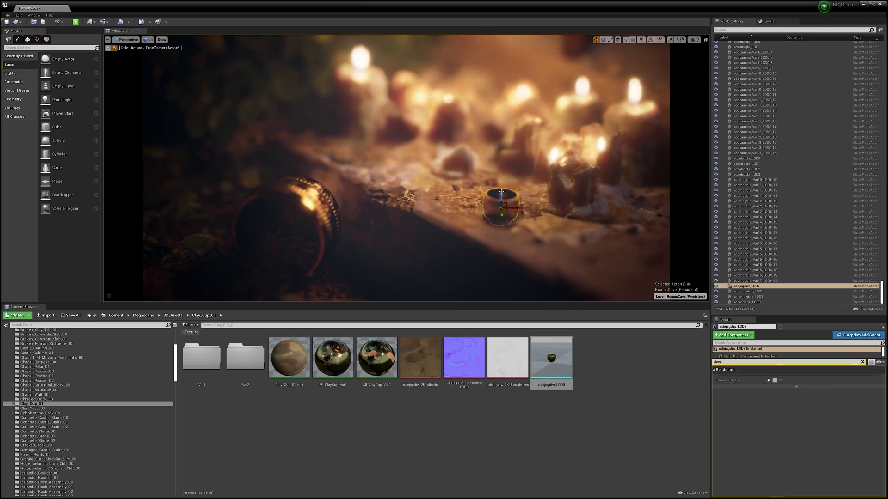
Switch to Unreal Editor and move the selected clay cup in the candle scene.
left_click_drag(505, 202, 493, 154)
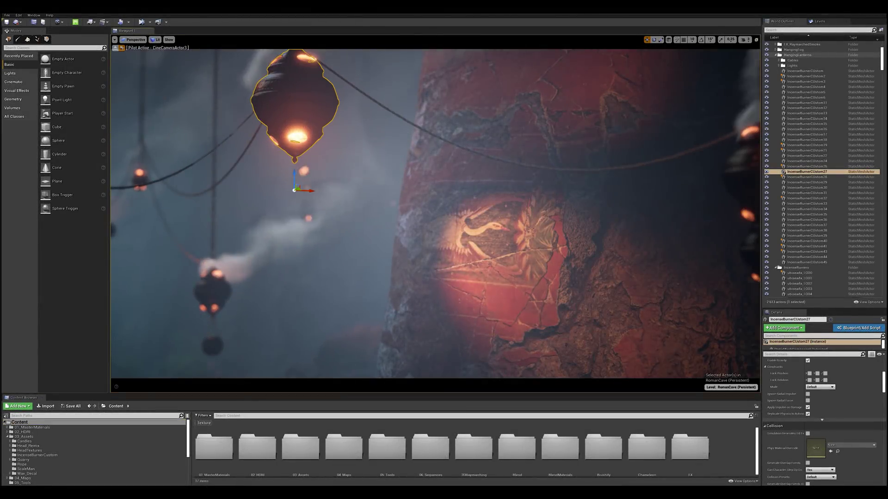
Hide the editor overlays around the hanging incense burner with game view.
mouse_move(434, 213)
left_mouse_down("alt")
mouse_move(481, 224)
mouse_move(467, 213)
mouse_move(430, 214)
left_mouse_up("alt")
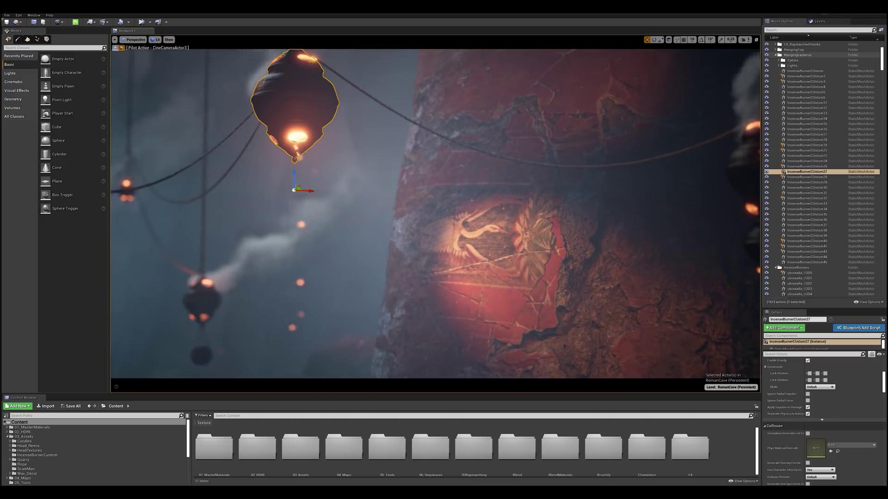
key("g")
key("g")
Locate the selected incense burner's static mesh asset in the project content.
scroll(831, 365, "up", 1)
scroll(831, 366, "up", 5)
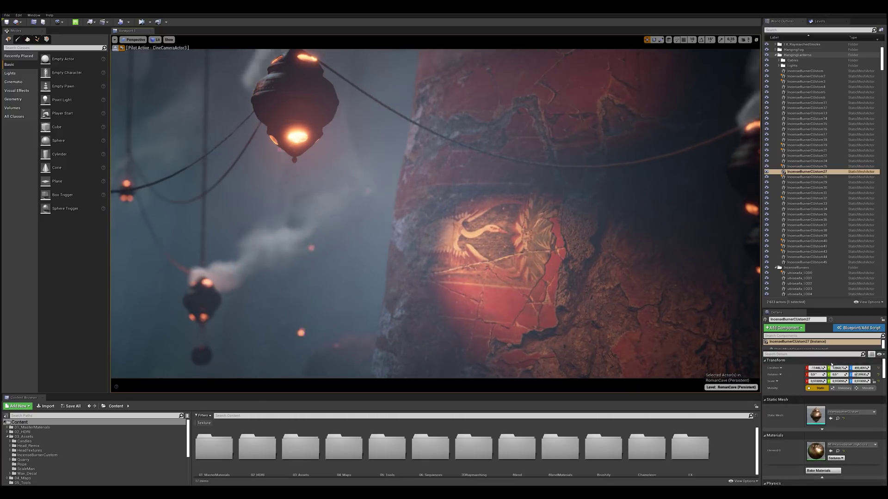
left_click(837, 420)
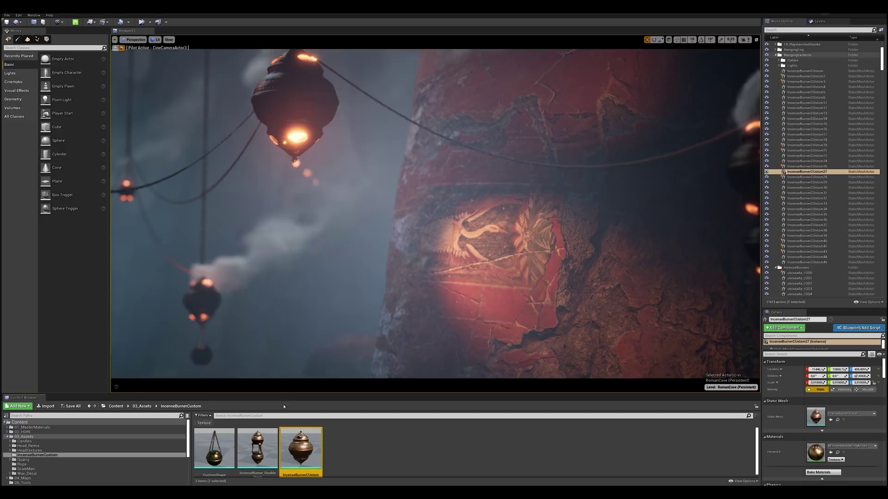
Open the custom incense burner's static mesh in a full-size editor and examine it up close from different angles.
left_click(416, 342)
double_click(301, 448)
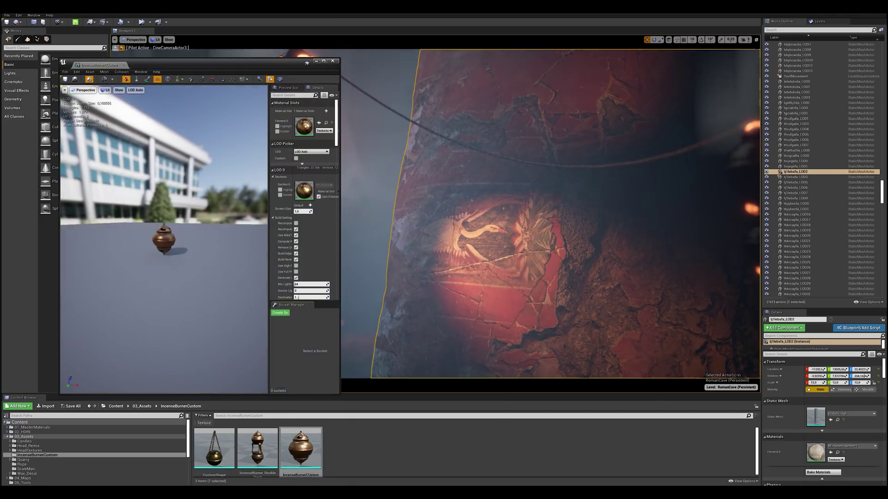
left_click(323, 61)
scroll(338, 256, "up", 5)
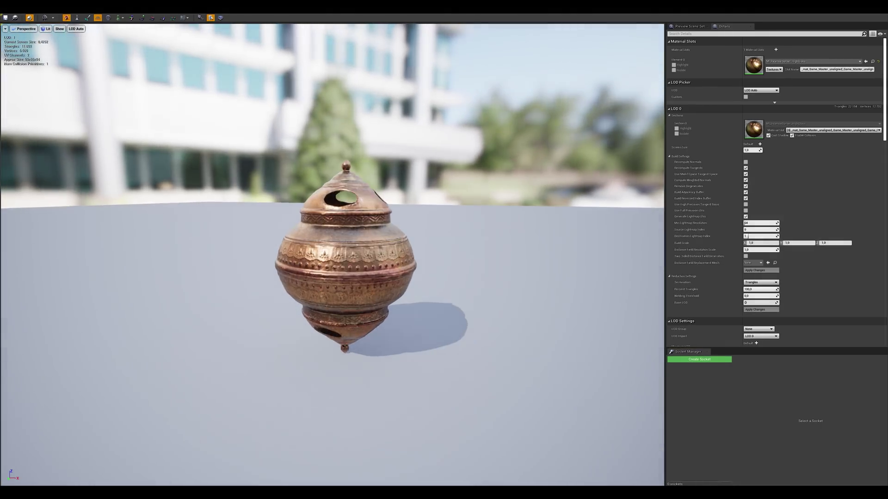
left_click_drag(346, 257, 278, 233, "alt")
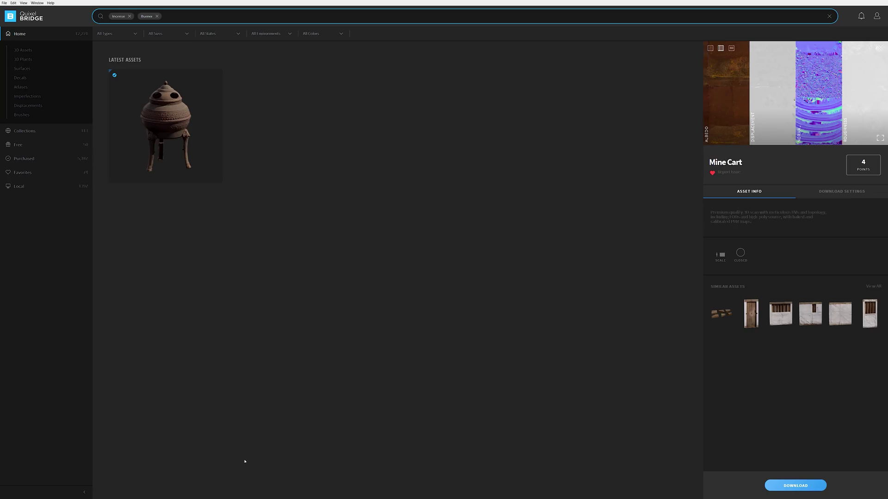
Switch to Quixel Bridge, preview the original incense burner asset full screen, and return to the hanging burner in Unreal Editor.
left_click(186, 144)
left_click(880, 138)
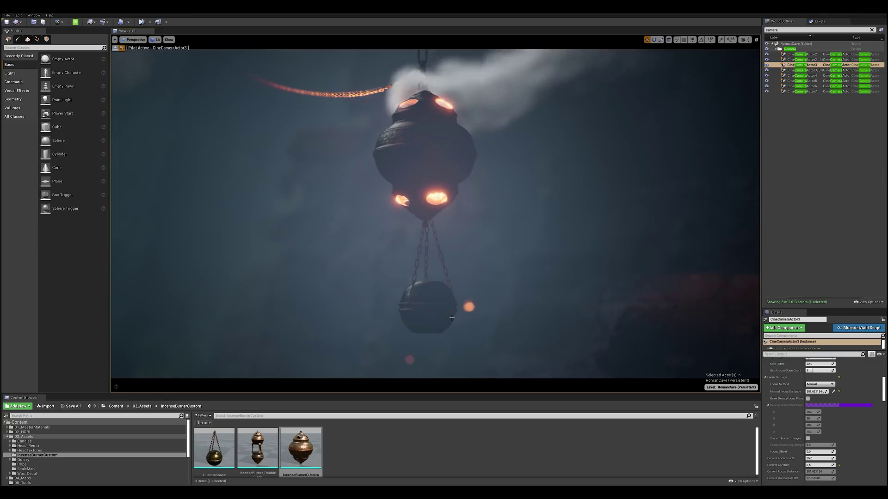
left_click(452, 318)
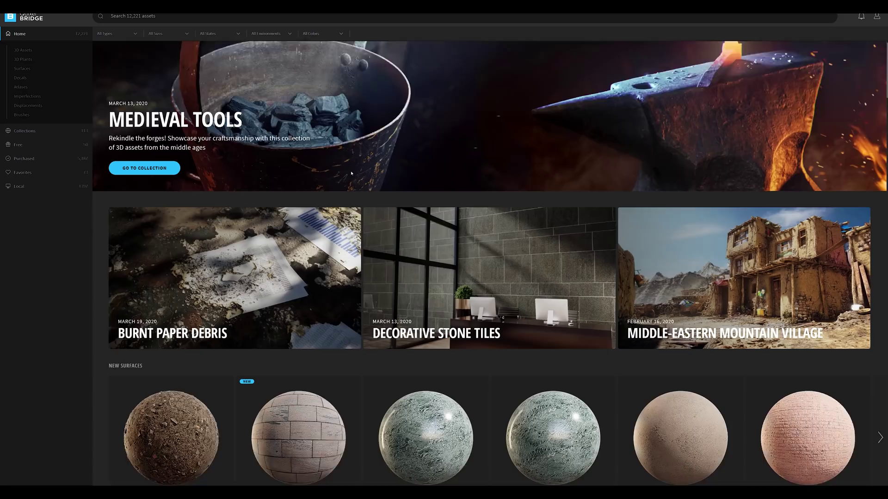
Browse the latest assets in Quixel Bridge and mark Mine Cart as a favourite.
scroll(352, 174, "down", 15)
scroll(351, 174, "down", 20)
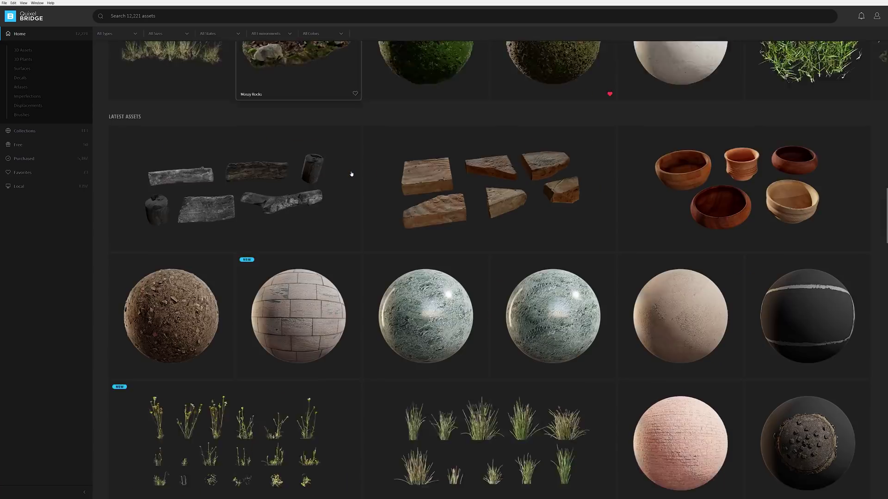
scroll(351, 174, "down", 20)
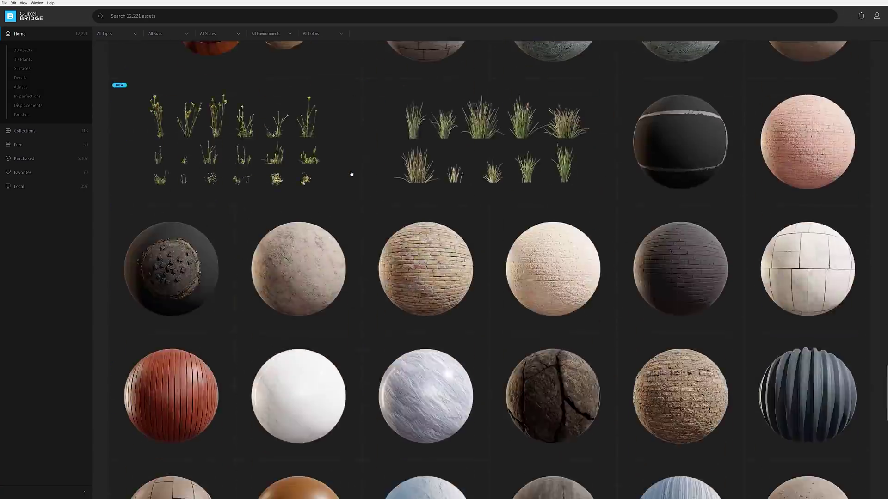
scroll(351, 174, "down", 5)
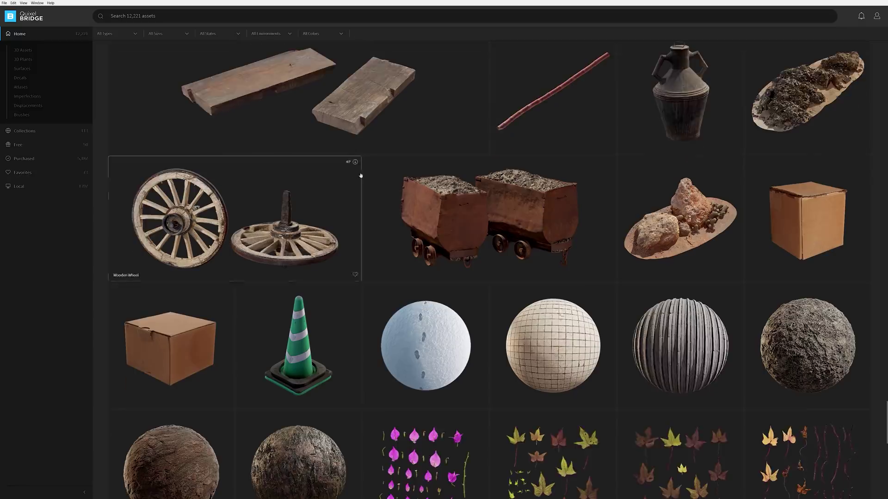
left_click(459, 193)
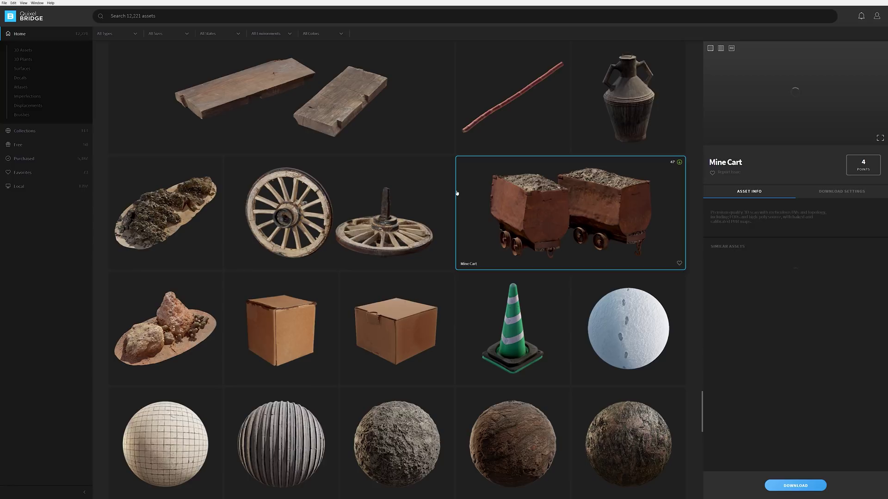
left_click(682, 263)
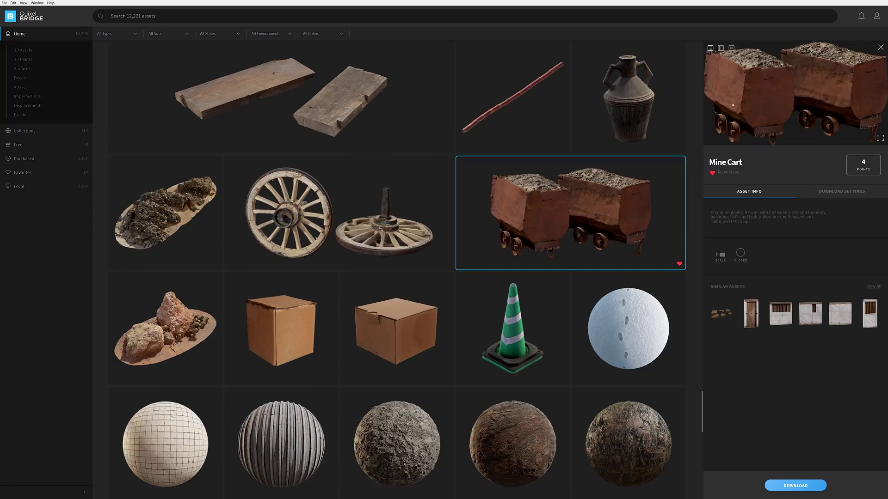
Examine the Mine Cart model from several sides in the full-screen 3D preview.
left_click(879, 140)
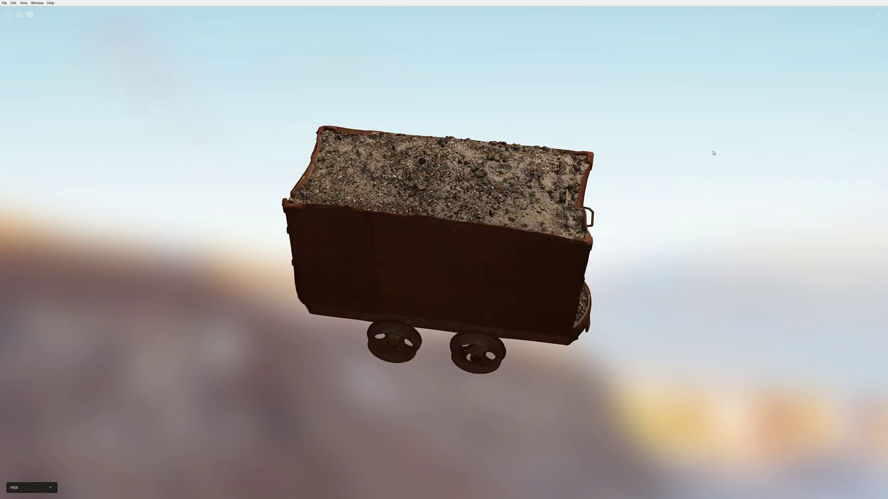
left_click_drag(689, 147, 396, 89)
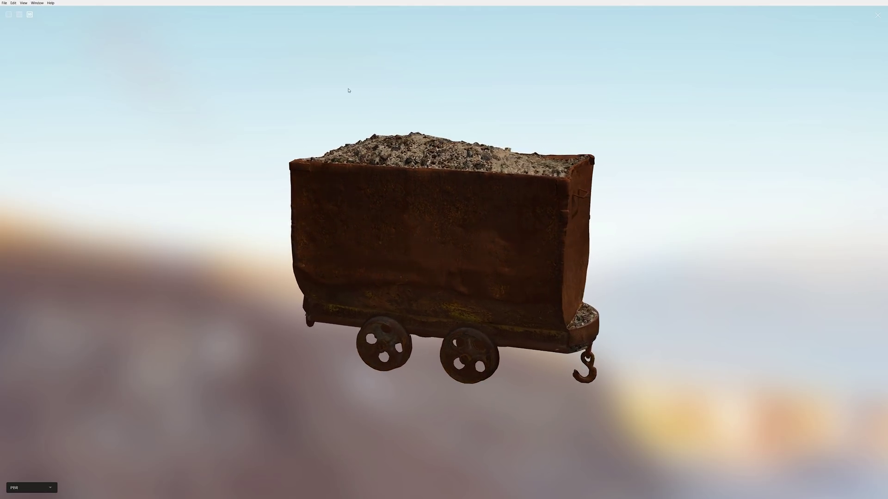
left_click_drag(335, 95, 0, 118)
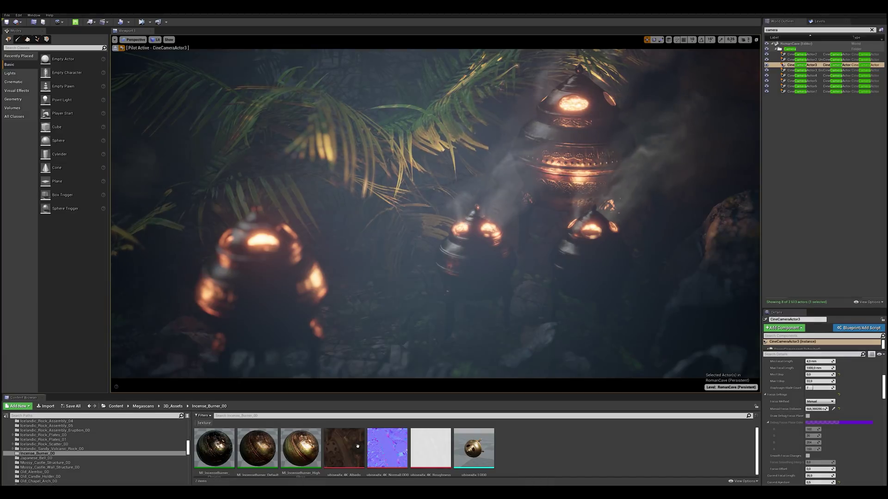
Switch to Unreal Editor, open the MI_IncenseBurner_High material instance, and place its window so the burners stay in view.
double_click(299, 447)
left_click_drag(153, 259, 296, 259)
left_click_drag(442, 4, 186, 90)
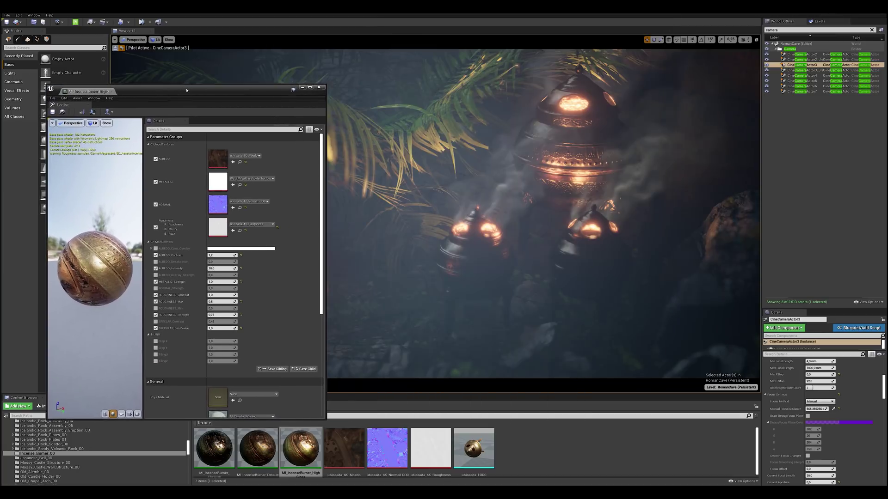
Try a Metallic Strength of 0 on the incense burner material.
left_click(226, 268)
left_click(223, 282)
type("0")
key("Return")
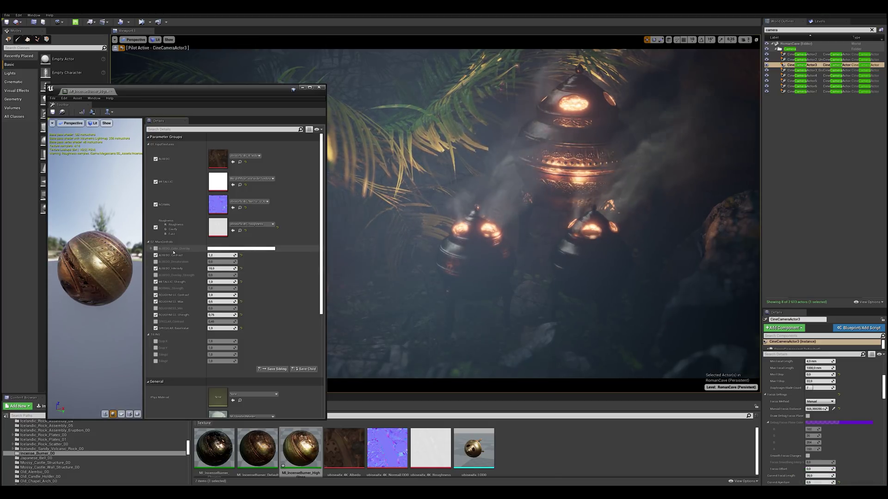
Enable the albedo color overlay with a crimson red and set the albedo desaturation to 1.
left_click(224, 249)
left_click_drag(270, 300, 290, 305)
left_click(313, 390)
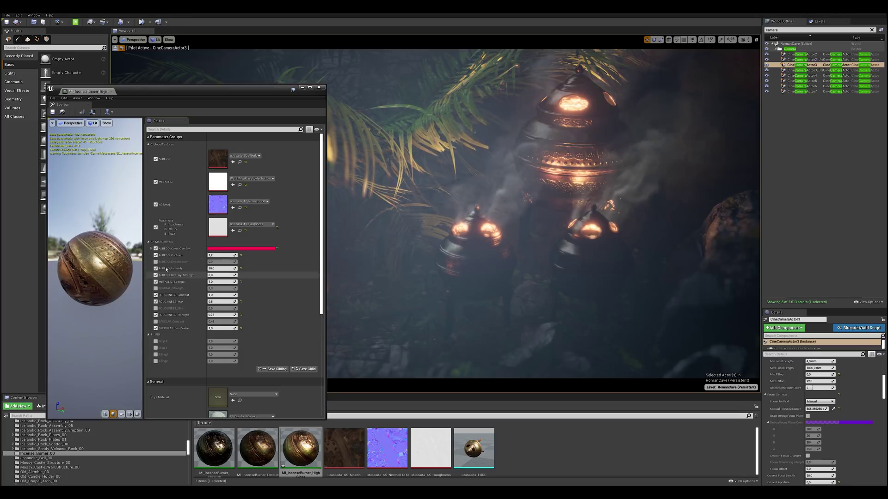
type("1")
key("Return")
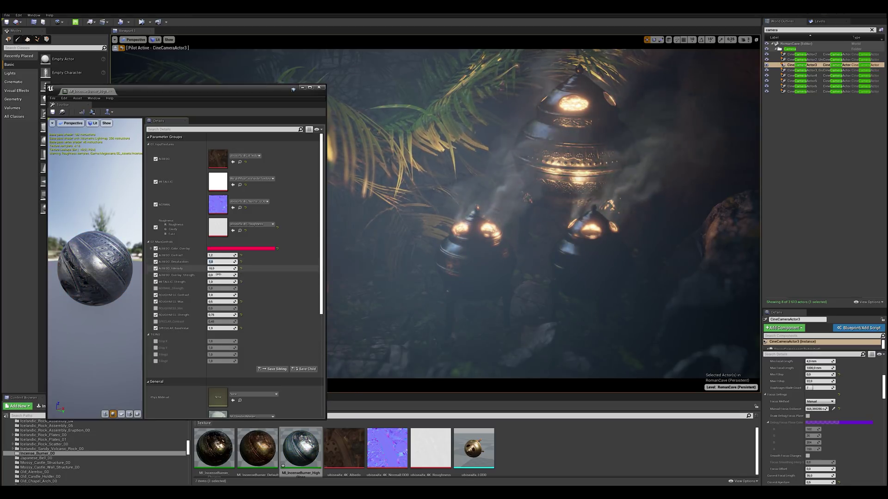
Set the albedo overlay strength to 1 and the albedo desaturation to 0.
left_click(219, 275)
type("1")
key("Return")
left_click(221, 262)
type("0")
key("Return")
left_click(221, 275)
type("1")
key("Return")
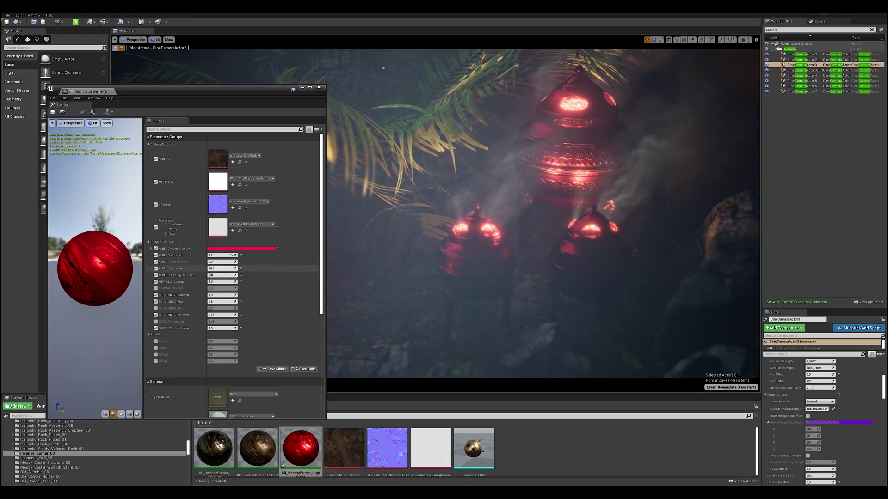
Change the albedo overlay color to a bright magenta.
left_click(240, 250)
left_click_drag(261, 273, 299, 307)
left_click_drag(299, 277, 299, 279)
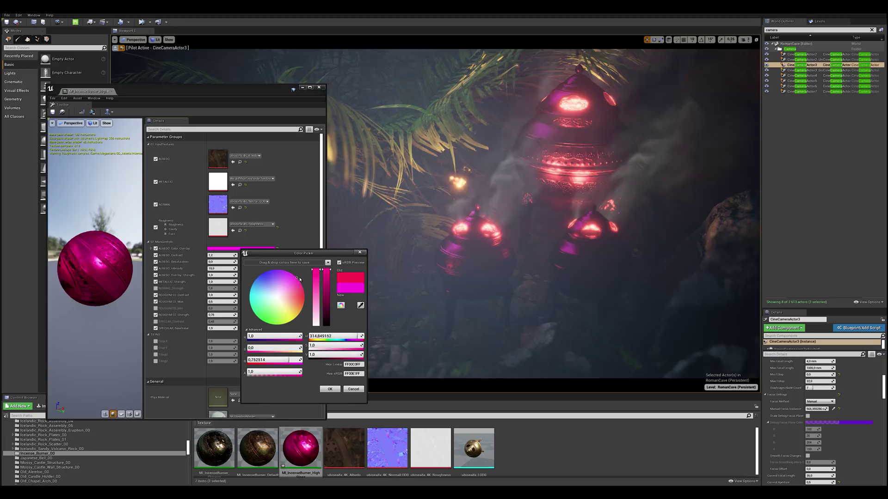
left_click(330, 388)
Try albedo overlay strengths of 0,2 and 1, and set the strength to 0.
type("0,2")
key("Return")
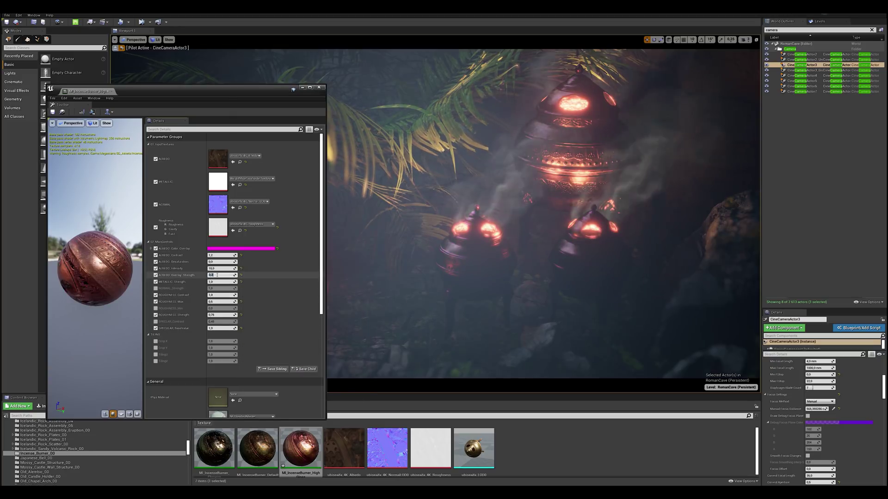
type("1")
key("Return")
type("0")
key("Return")
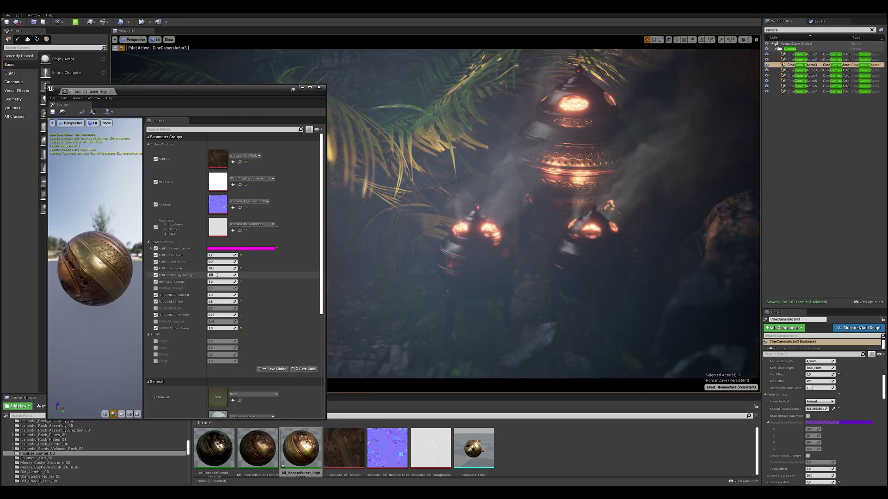
Compare the default and high material instances on the large incense burner, and leave the default one applied.
left_click_drag(257, 447, 552, 174)
left_click_drag(302, 441, 548, 169)
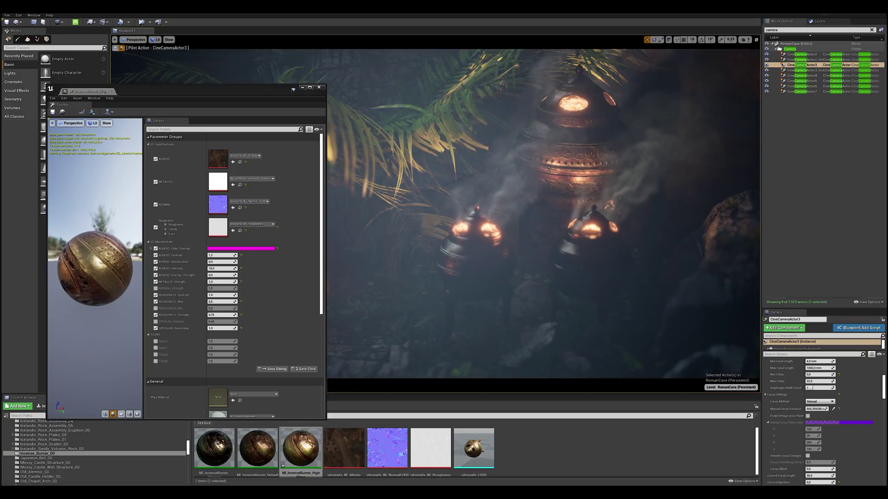
left_click_drag(257, 446, 557, 156)
Open the incense burner's 4K albedo and normal textures for inspection.
double_click(344, 446)
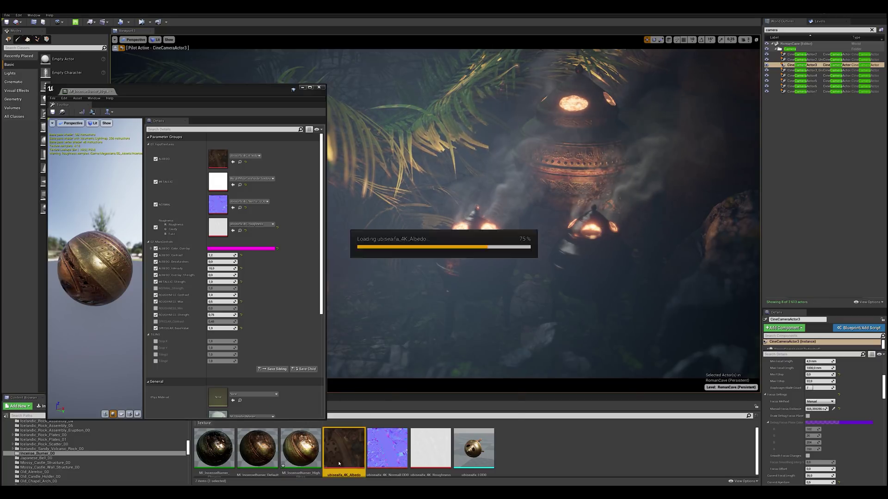
double_click(397, 446)
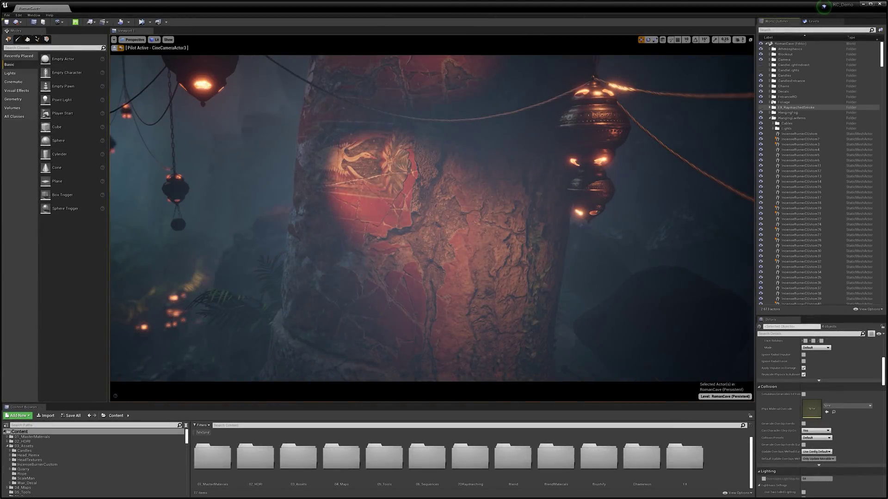
Hide the Decals folder in the cave level and select the large column.
left_click(761, 91)
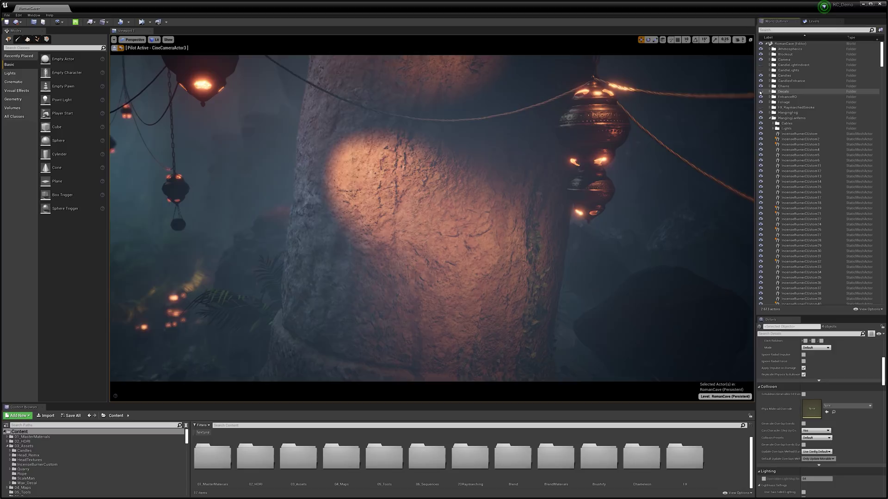
left_click(475, 212)
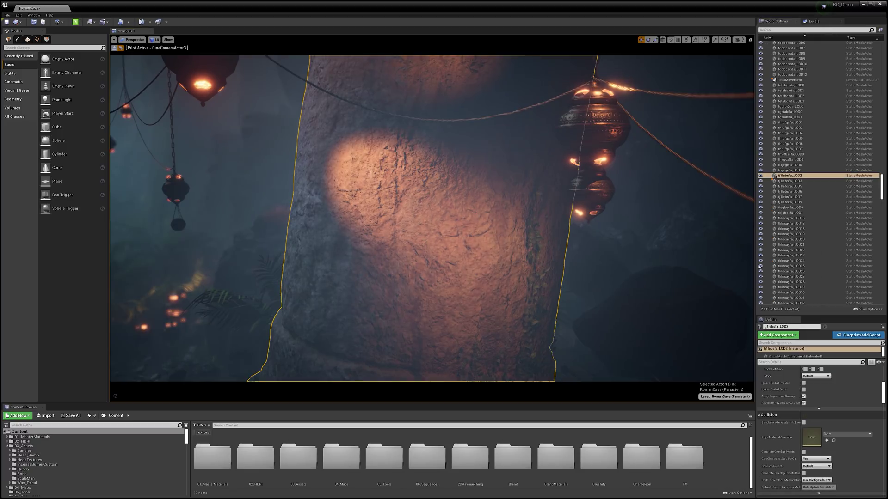
Locate the selected column's static mesh in the project content, examine it in a full-size editor, and close it.
scroll(818, 402, "up", 8)
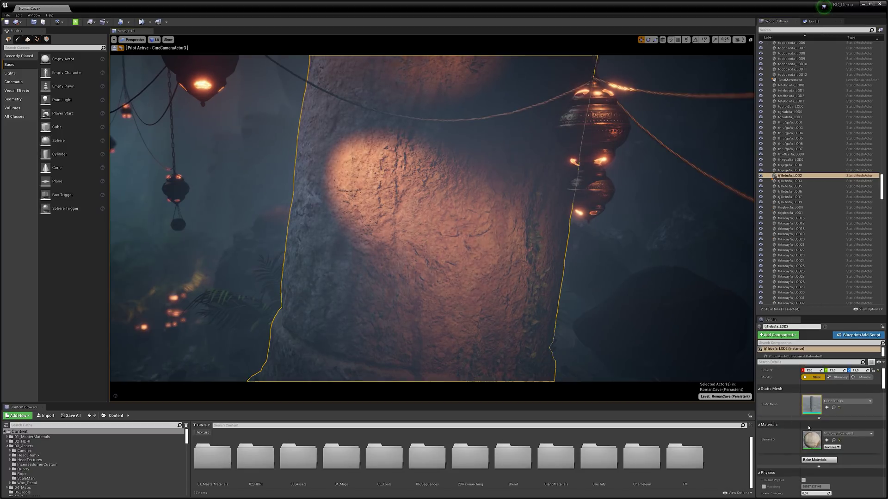
left_click(833, 407)
double_click(396, 479)
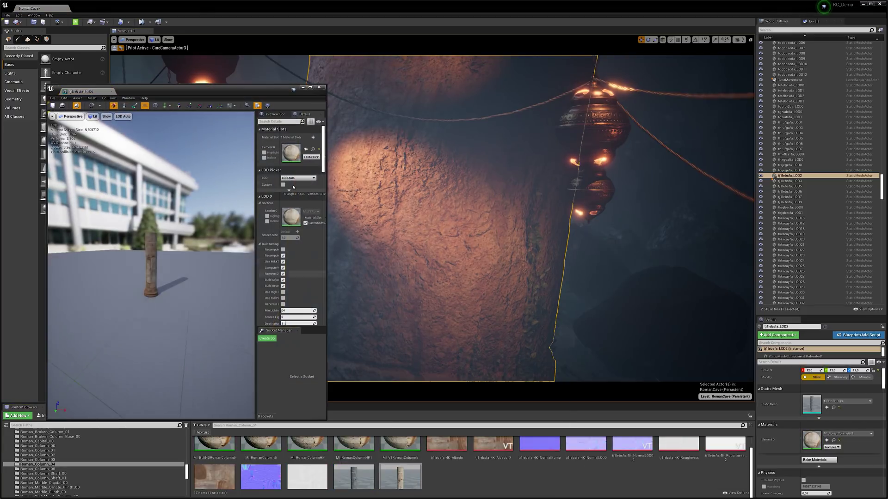
left_click(310, 87)
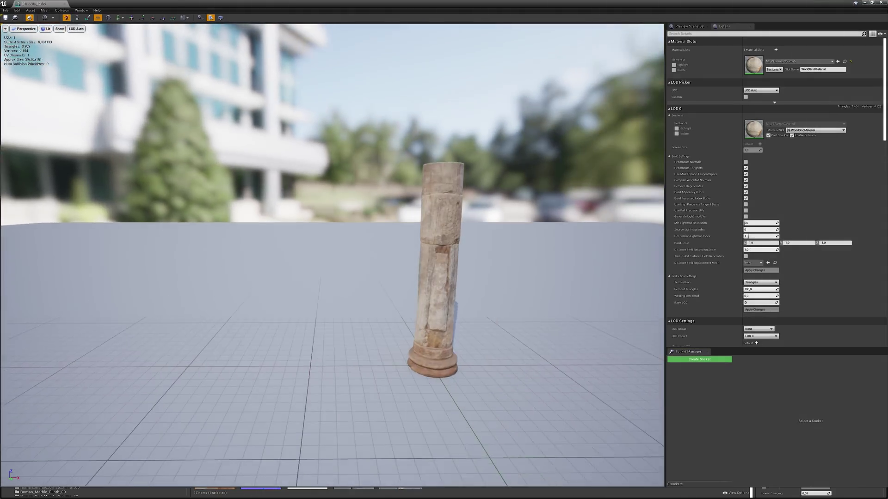
right_click_drag(420, 264, 394, 252)
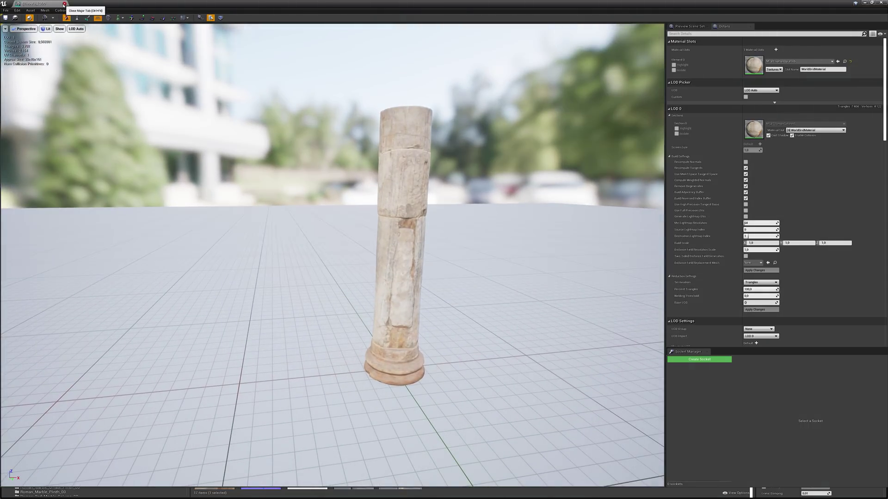
left_click(63, 5)
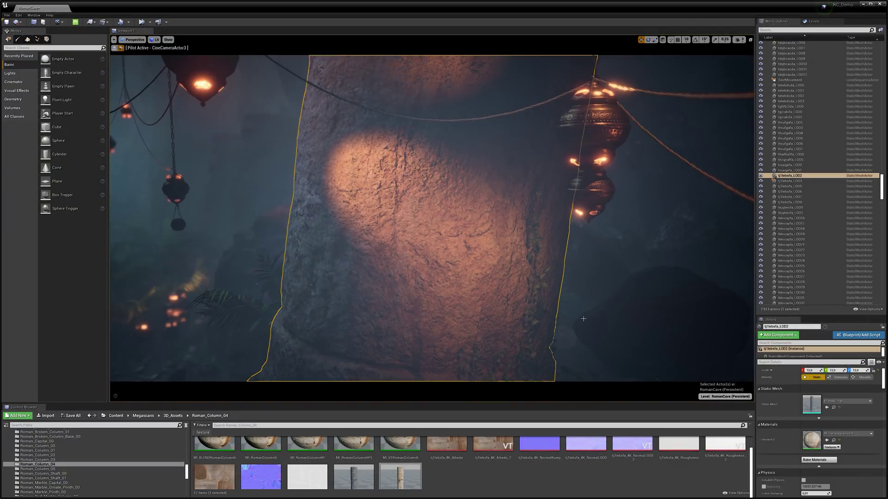
Open the column's material instance beside the scene and set the detail normal strength to 2.
double_click(812, 440)
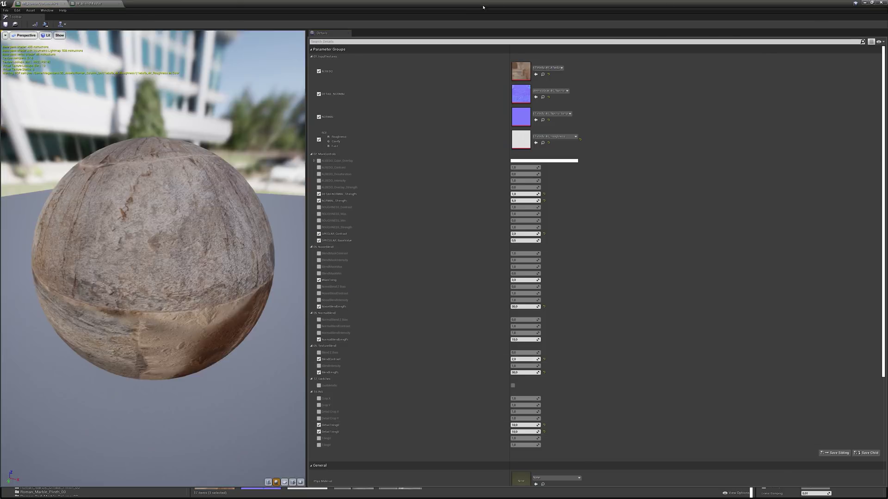
double_click(483, 7)
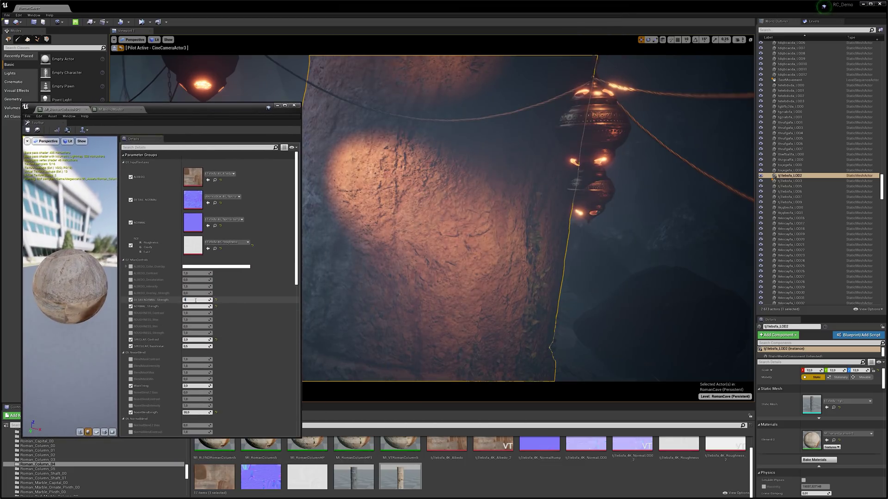
type("2")
key("Return")
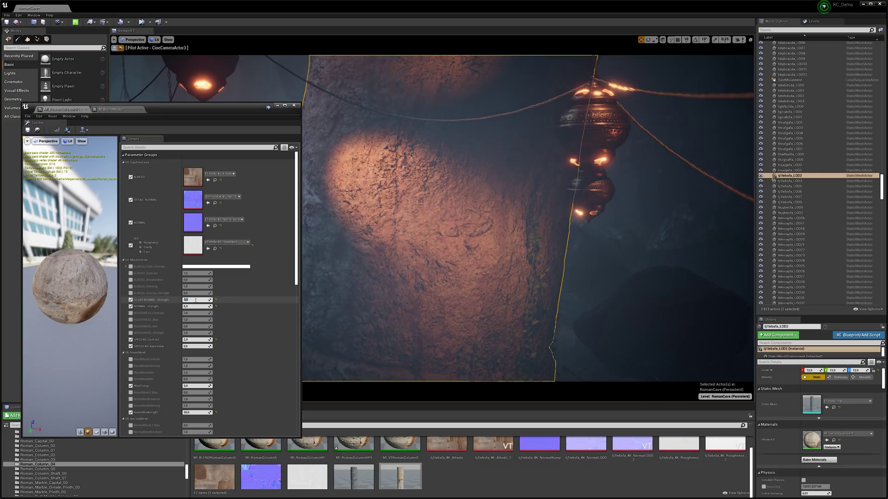
type("2")
key("Return")
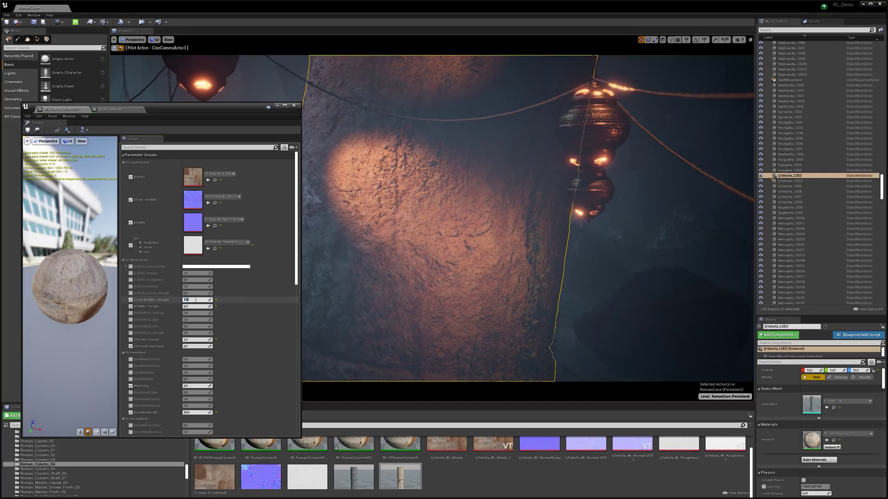
Try a detail normal strength of 16 on the column material, and show the Decals folder again.
type("16")
key("Return")
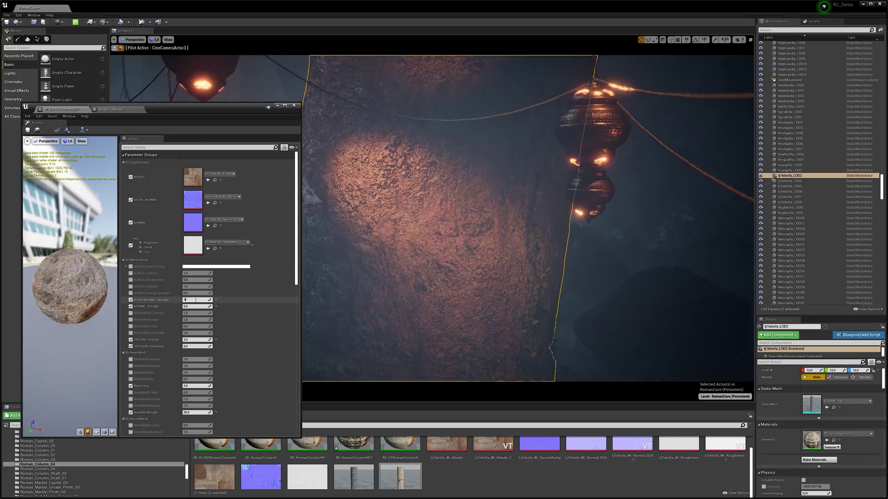
key("Return")
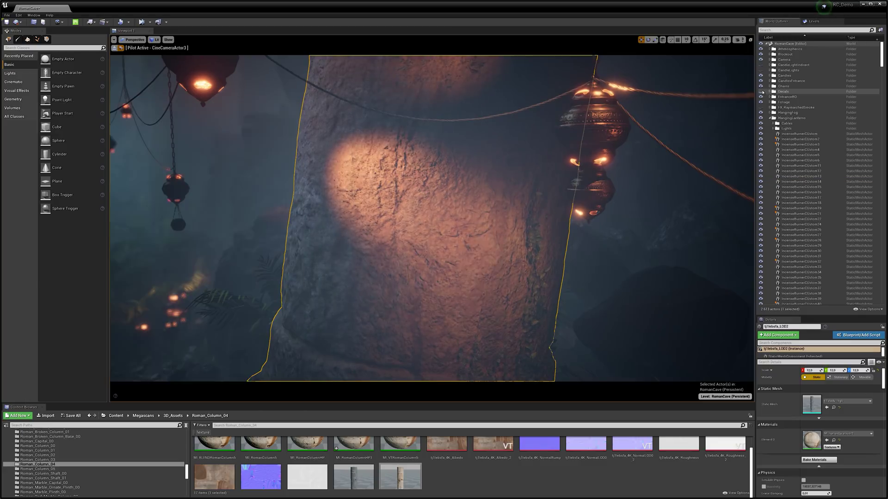
left_click(761, 92)
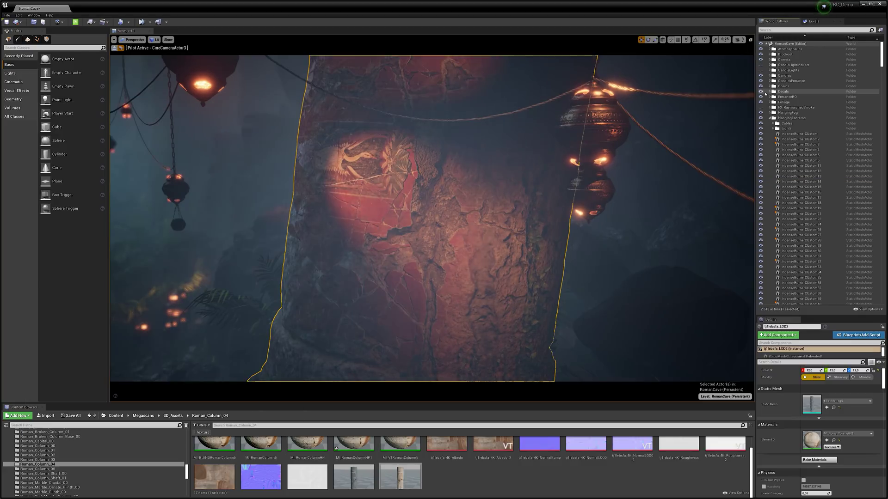
Show the decal icons in the scene and move the concrete crack and Roman fresco decals slightly down the column.
left_click(530, 171)
key("g")
left_click(447, 253)
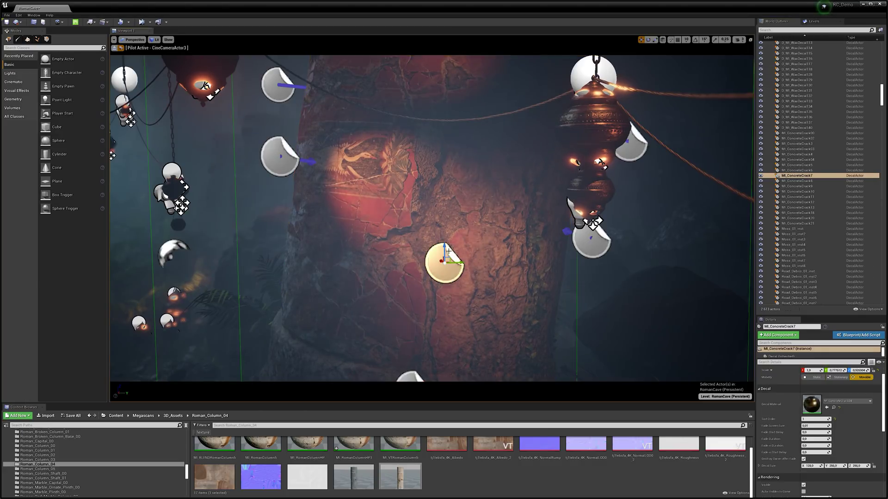
left_click_drag(448, 257, 451, 276)
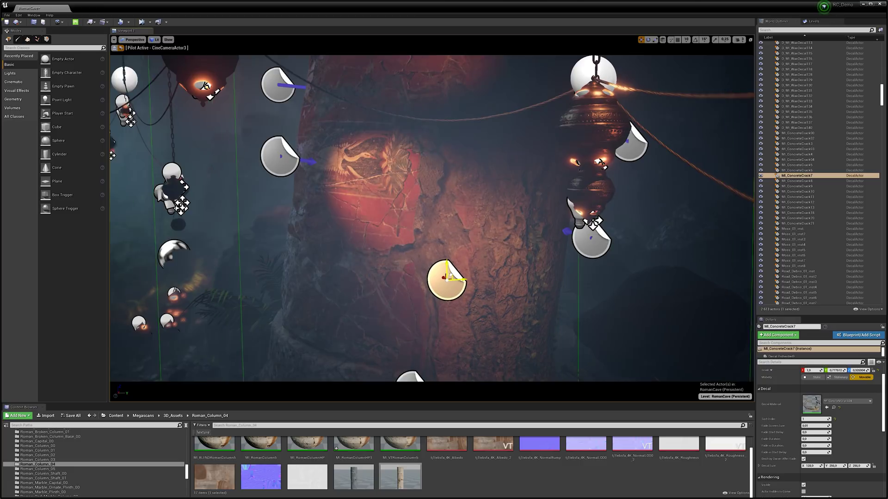
left_click(272, 153)
left_click_drag(279, 170, 289, 204)
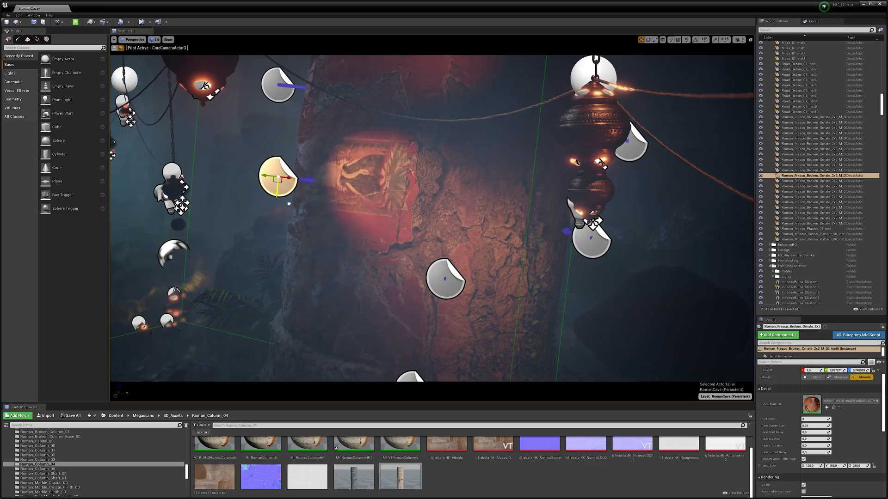
Switch the fresco decal and the MI_ConcreteCrack10 decal off and on to compare their effect on the column.
left_click(760, 175)
left_click(760, 175)
left_click(592, 239)
left_click(629, 144)
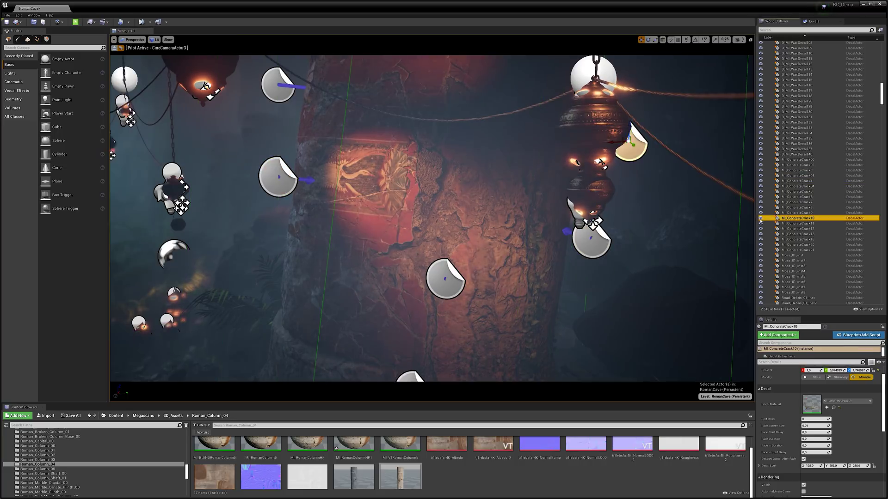
left_click(760, 218)
left_click(760, 217)
Duplicate the concrete crack decal onto the upper column and switch off its material's opacity intensity and opacity contrast overrides.
left_click(445, 279)
left_click_drag(445, 277, 352, 77, "alt")
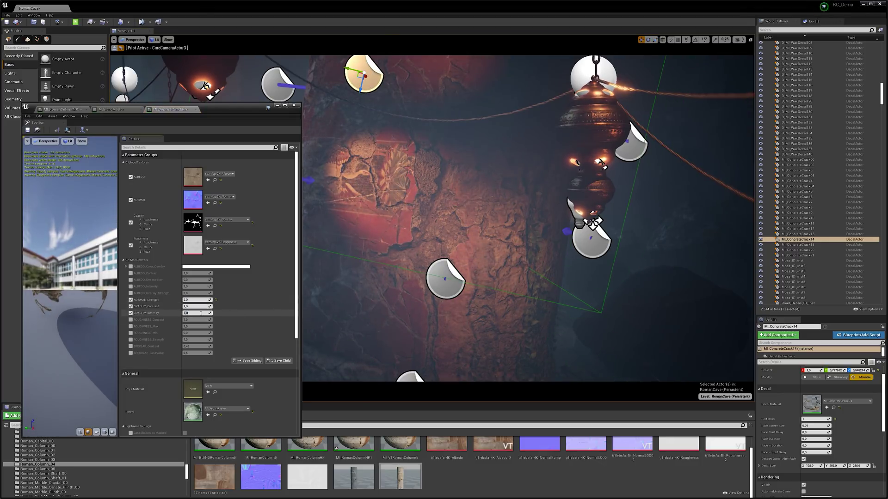
left_click(130, 313)
left_click(131, 306)
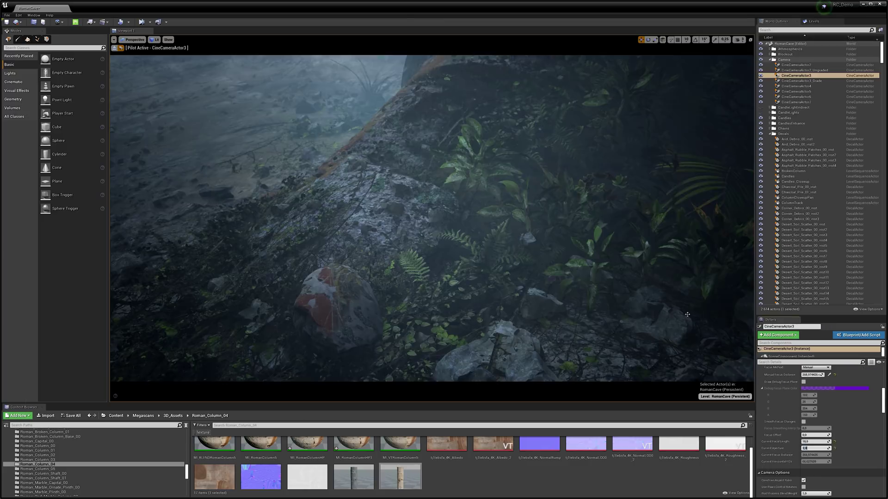
Toggle the Decals folder's visibility to compare the rocks, ground and fallen columns with and without decals.
left_click(760, 134)
left_click(760, 134)
left_click(761, 134)
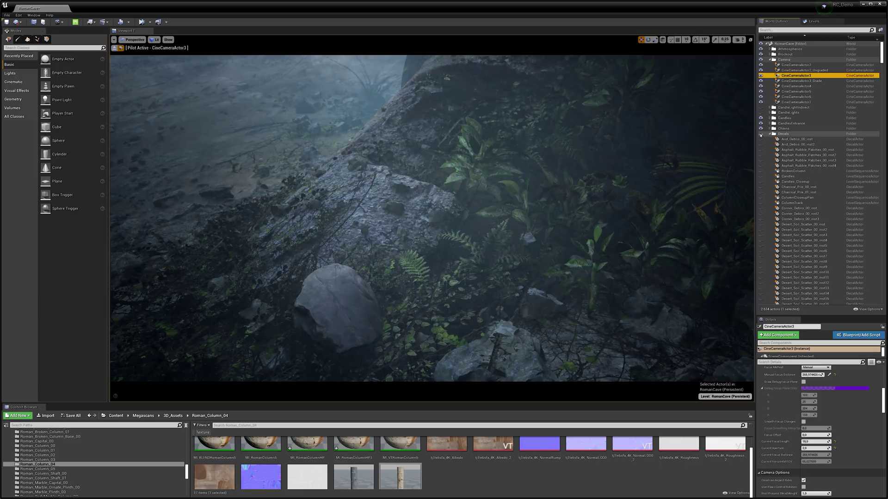
left_click(760, 134)
left_click(760, 134)
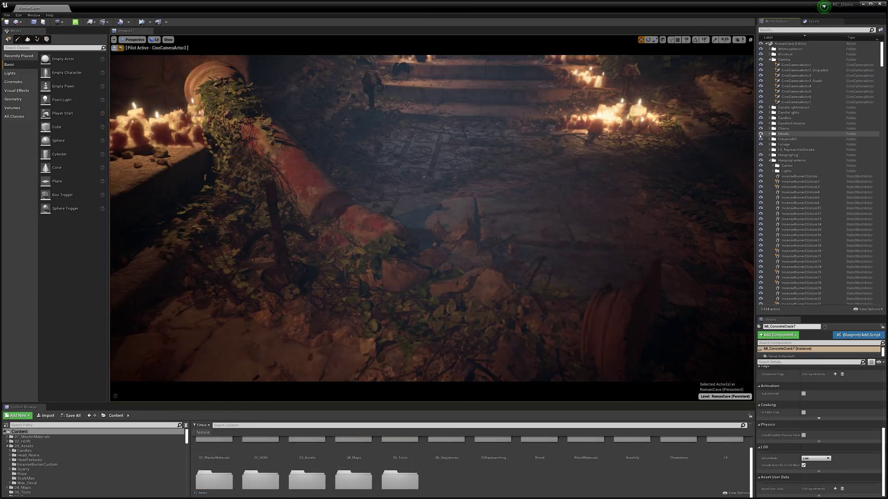
left_click(761, 134)
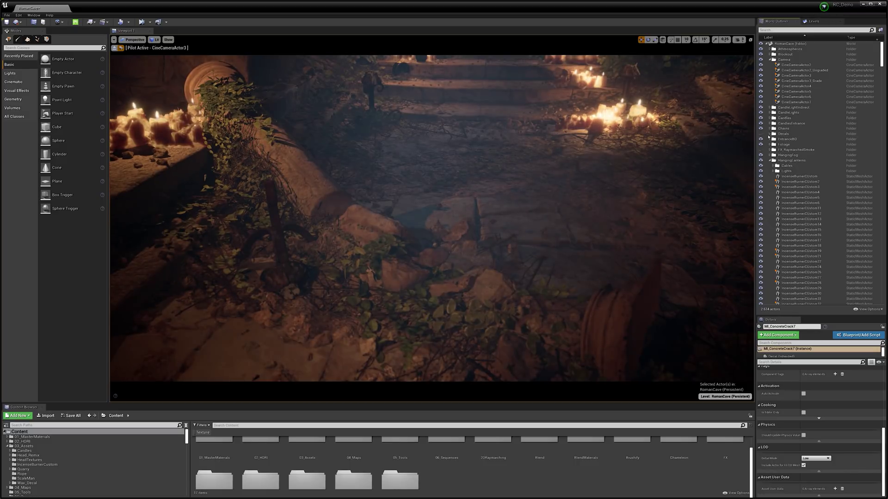
left_click(761, 134)
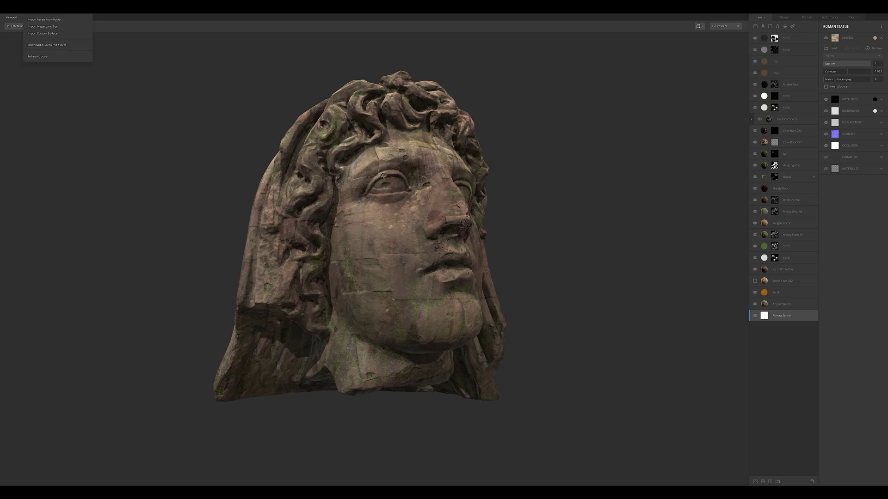
In Quixel Mixer, examine the textured Roman statue head from several sides under rotated lighting.
left_click_drag(574, 107, 343, 111)
right_click_drag(344, 111, 101, 107, "shift")
right_click_drag(27, 107, 153, 111, "shift")
left_click_drag(162, 124, 502, 202)
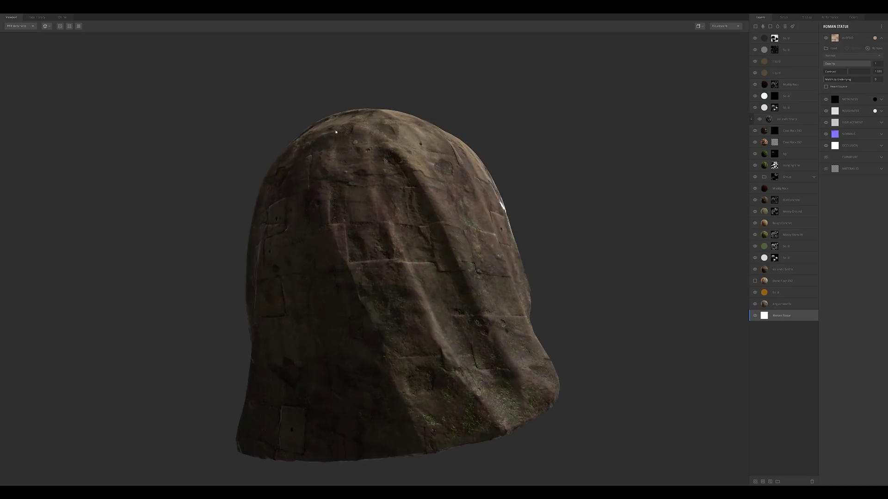
right_click_drag(337, 131, 509, 122, "shift")
left_click_drag(509, 121, 617, 144, "alt")
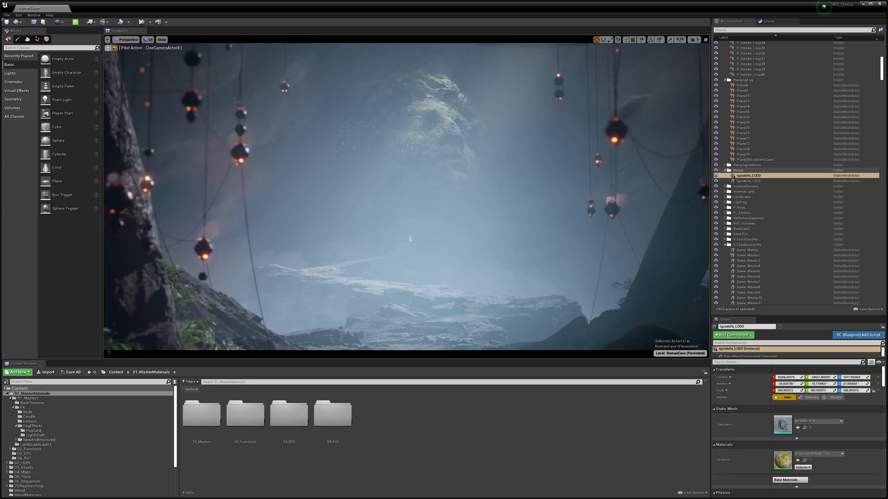
Select the giant statue head in the cave scene and open its material instance beside it with the base parameters expanded.
left_click(724, 80)
left_click(725, 165)
scroll(724, 166, "up", 11)
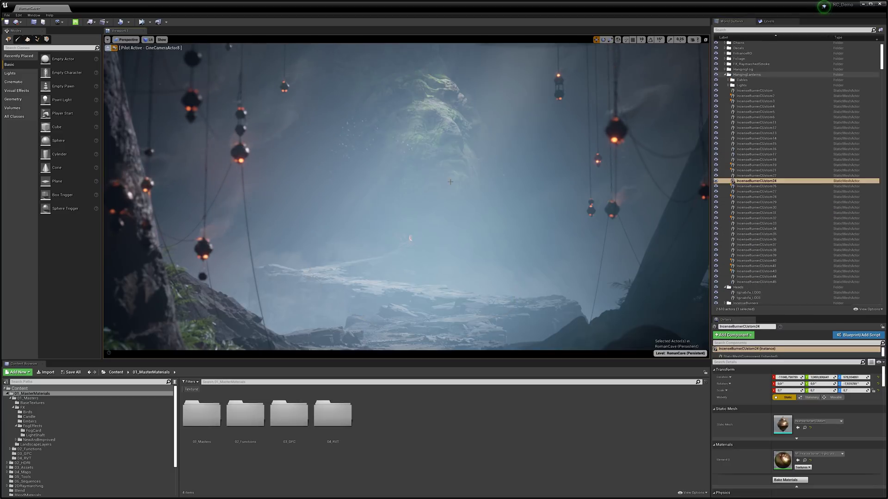
left_click(450, 182)
double_click(782, 460)
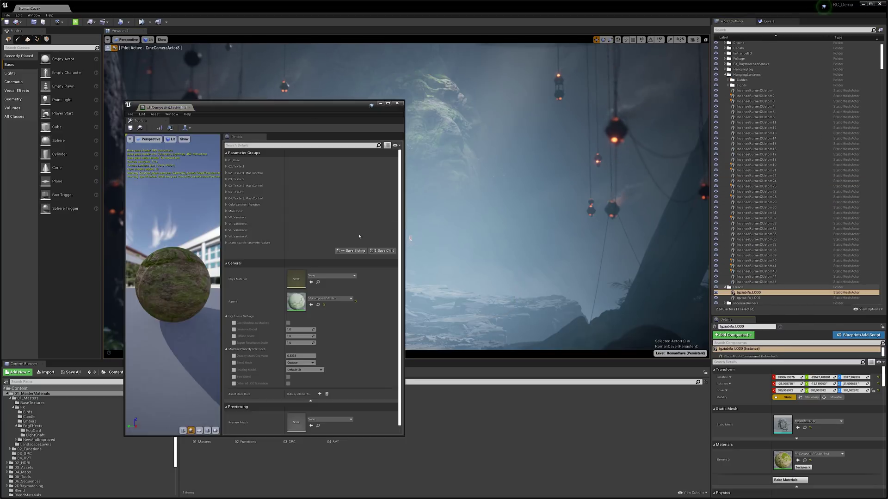
left_click_drag(277, 105, 174, 150)
left_click(121, 207)
Try base albedo intensities of 1 and 2, a blue base albedo colour and other base albedo adjustments on the head material.
left_click(194, 255)
type("1")
key("Return")
type("2")
key("Return")
left_click(206, 236)
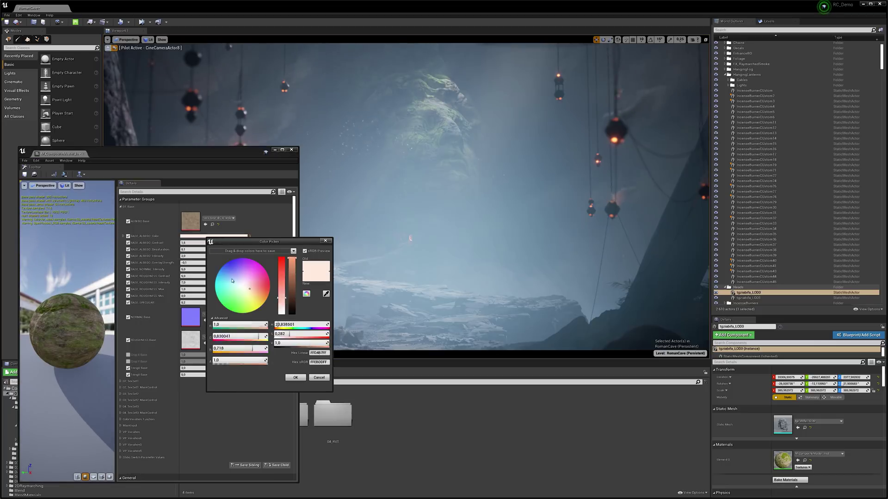
left_click(216, 273)
left_click(294, 376)
left_click(193, 249)
left_click_drag(193, 257, 287, 262)
Undo the trial base albedo edits on the head material.
key("ctrl+z")
key("ctrl+z")
key("ctrl+z")
key("ctrl+z")
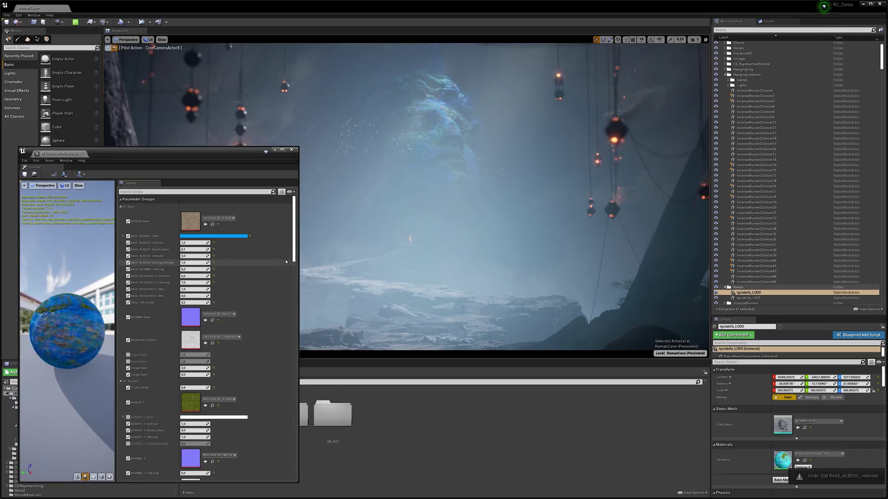
Set the head material's base normal intensity to 10, base specular to 1 and the first base tiling value to 5.
left_click(451, 179)
left_click(190, 270)
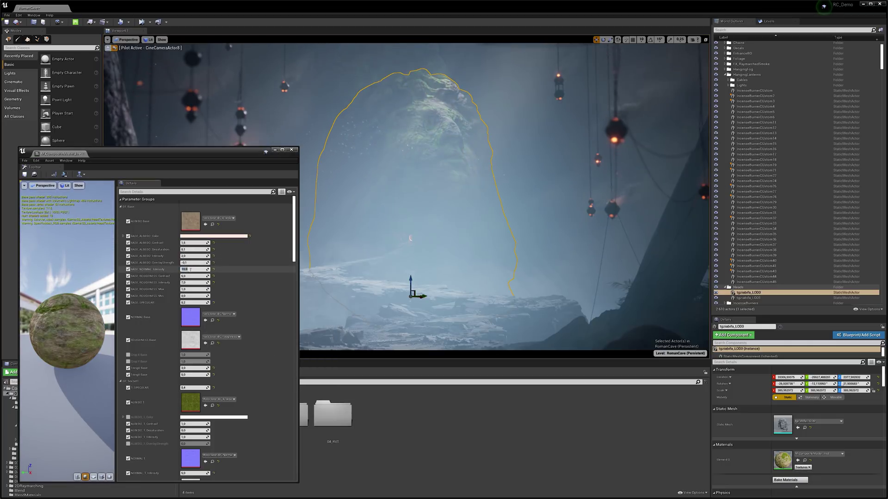
left_click(188, 303)
type("1")
key("Return")
left_click(188, 367)
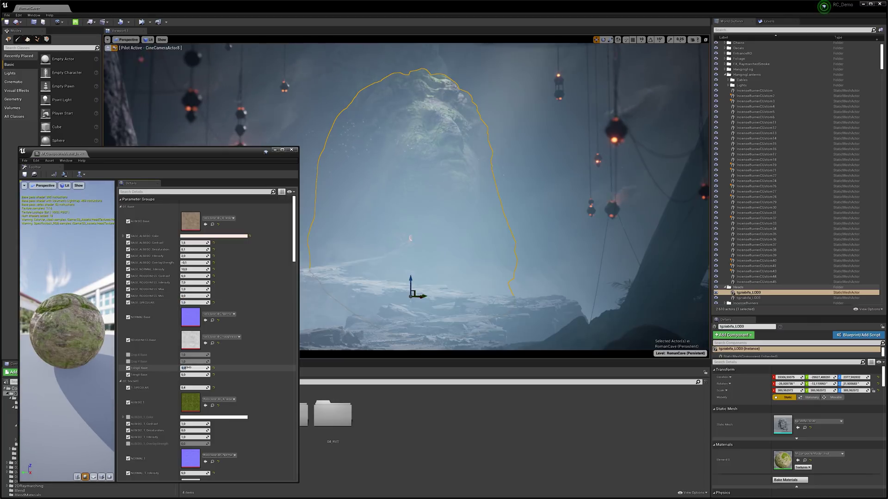
type("5")
key("Return")
Tidy the head material's parameter groups, adjust the first texture layer's normal intensity and tint its albedo yellow.
scroll(264, 346, "down", 2)
scroll(130, 277, "up", 2)
left_click(120, 206)
left_click(120, 400)
left_click(119, 406)
left_click(120, 438)
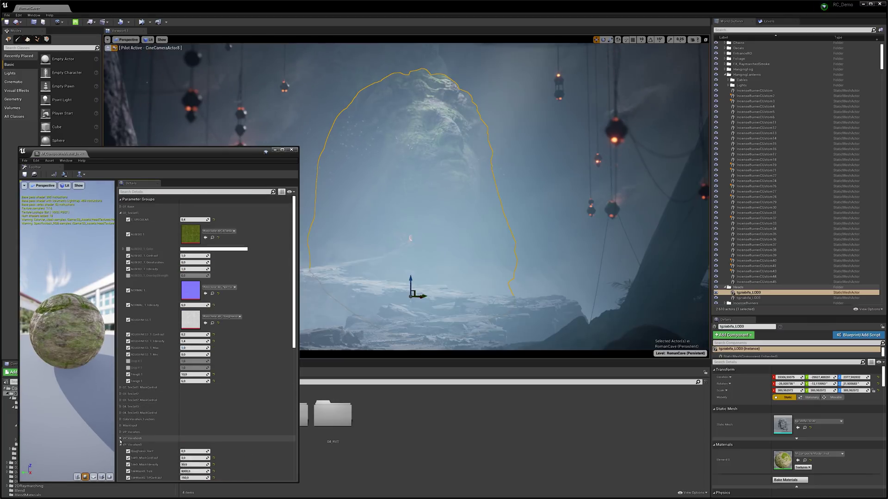
left_click(120, 445)
left_click(187, 306)
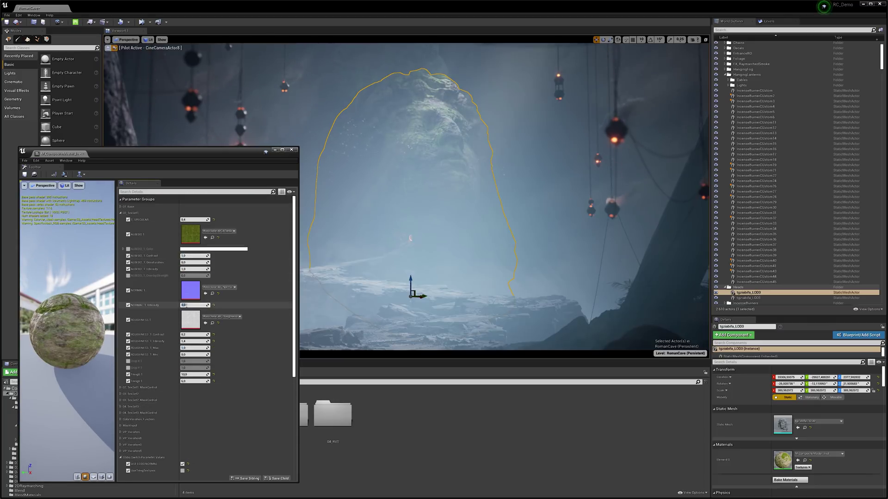
left_click(192, 250)
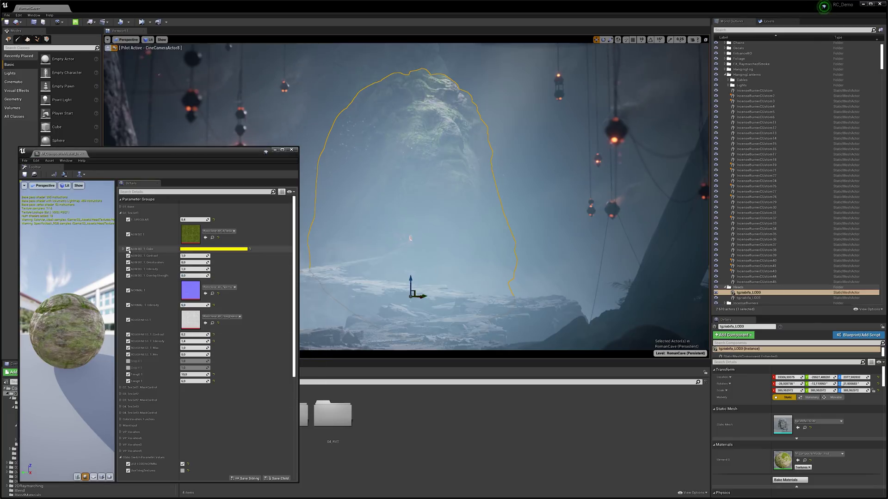
Adjust the mask contrast of the head material's first texture layer.
left_click(120, 213)
left_click(121, 219)
left_click(190, 226)
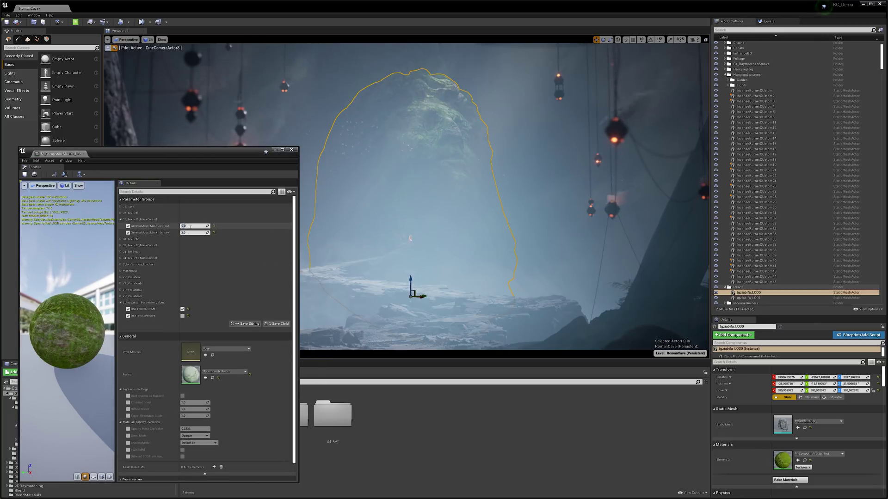
Change the second texture layer's albedo colour to magenta in the head material.
left_click(120, 220)
left_click(120, 226)
left_click(196, 262)
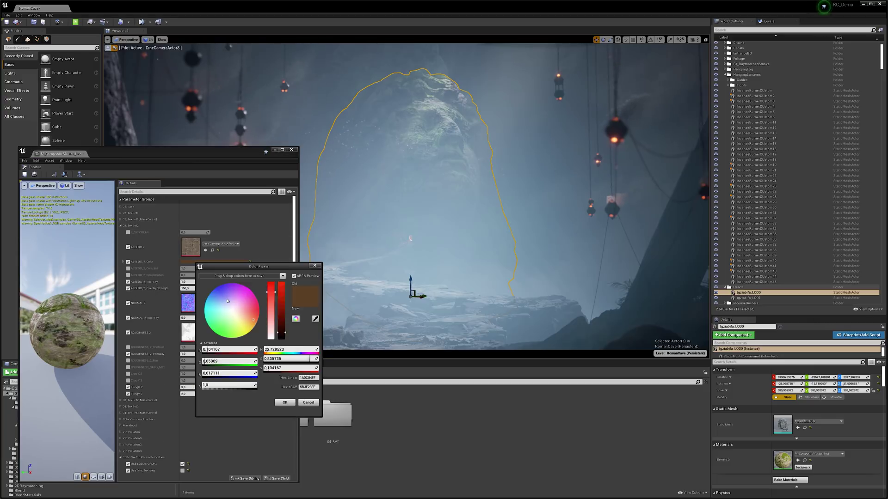
left_click(244, 286)
left_click(281, 283)
left_click(287, 401)
Set the second texture layer's albedo intensity to 2 and adjust its tiling.
left_click(198, 281)
type("2")
key("Return")
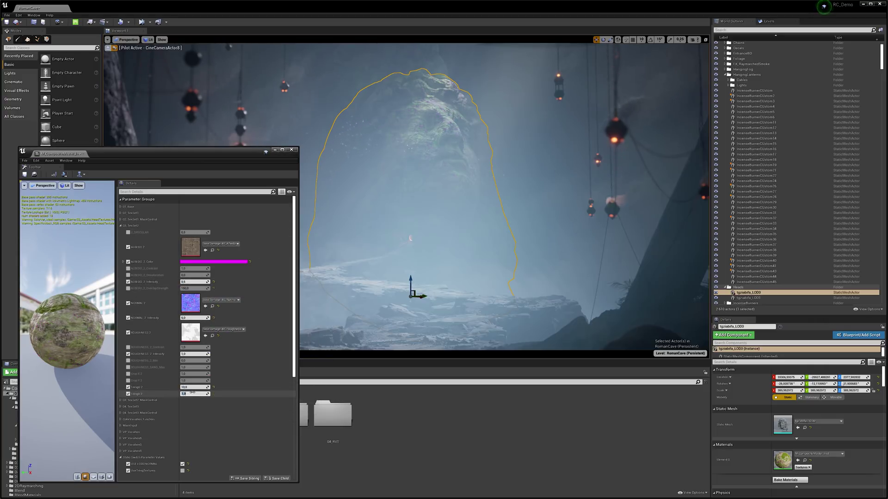
left_click(192, 387)
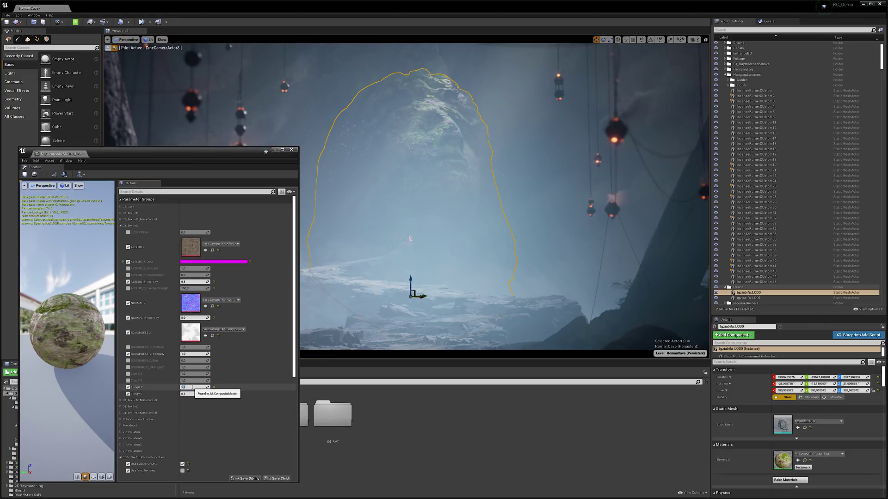
Adjust the damage mask contrast and damage mask intensity of the second texture layer.
left_click(121, 226)
left_click(121, 232)
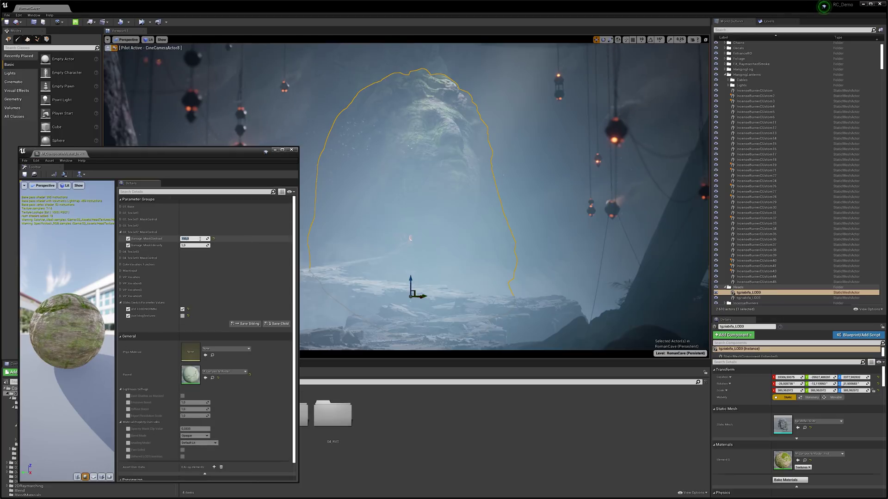
double_click(201, 246)
left_click(121, 232)
Adjust the third texture layer's albedo and normal settings along with its mask intensity.
left_click(121, 239)
left_click(187, 301)
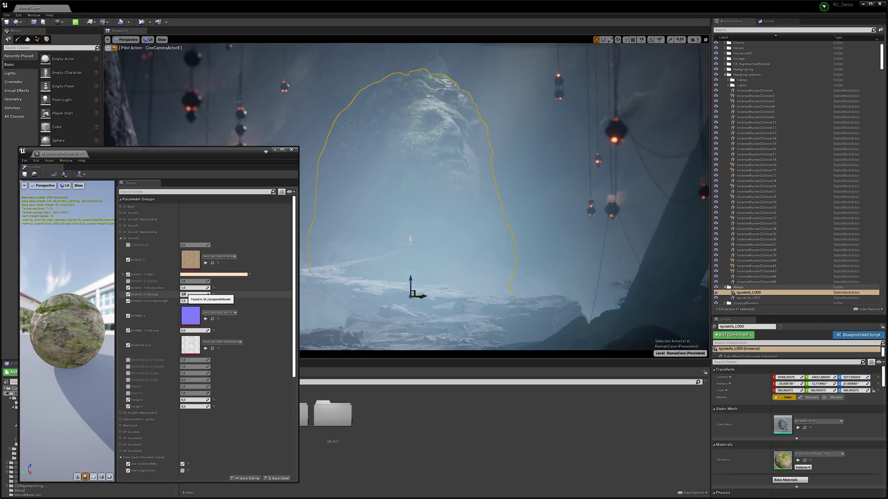
left_click(185, 331)
left_click(138, 413)
left_click(187, 426)
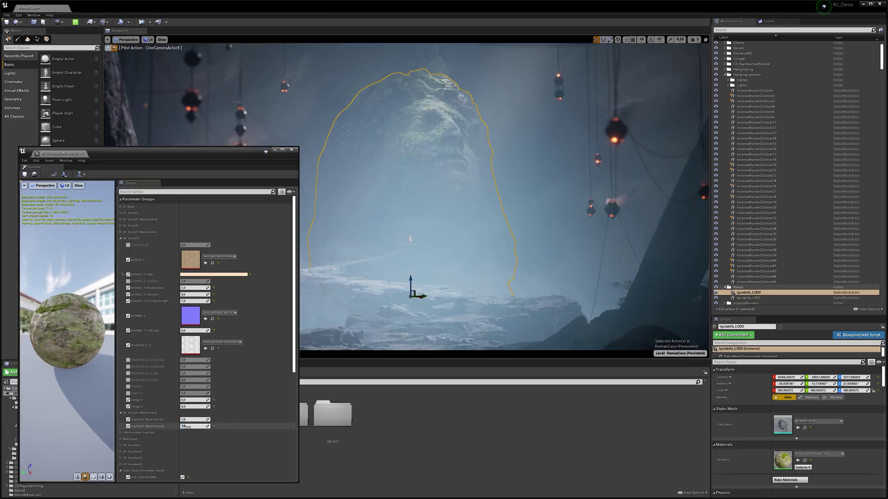
left_click(139, 413)
In the head material's colour variation parameters, try magenta for the first colour and settle on yellow-green.
left_click(138, 238)
left_click(139, 251)
left_click(190, 264)
left_click(237, 333)
left_click(280, 404)
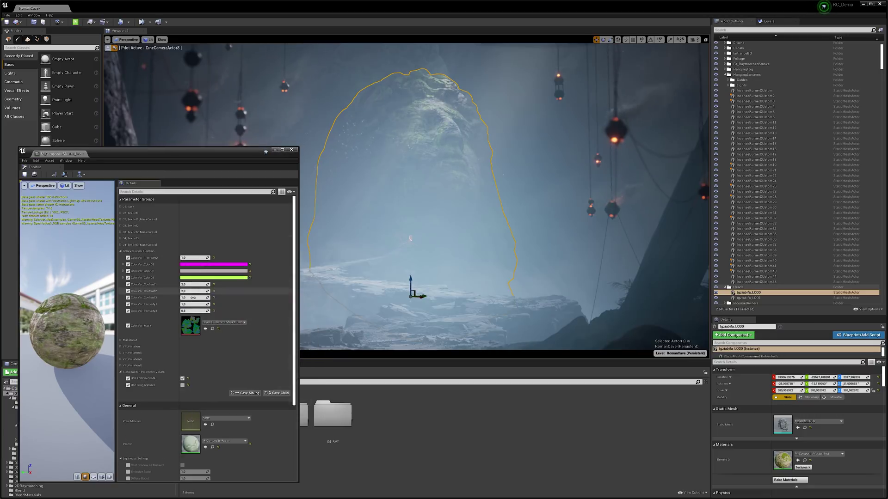
left_click(198, 265)
left_click(209, 314)
left_click(243, 335)
left_click(283, 407)
Change the second variation colour to deep magenta and turn the material preview to inspect the result.
left_click(193, 271)
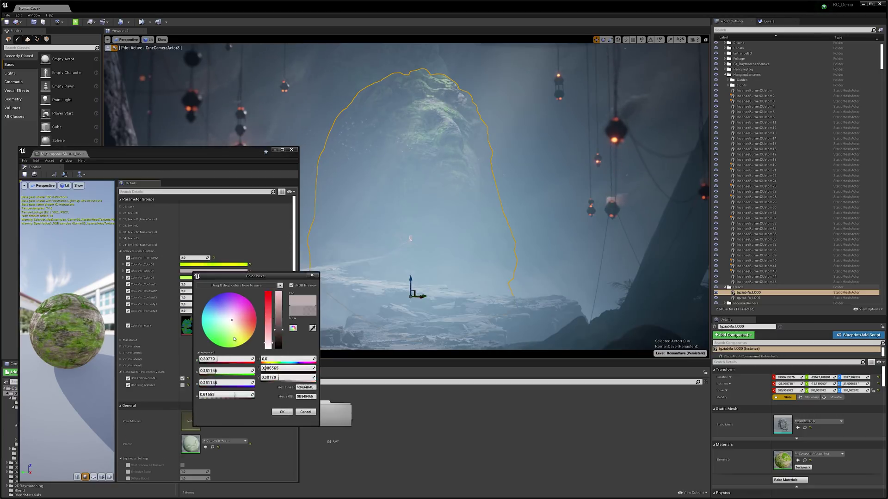
left_click(250, 309)
left_click(279, 412)
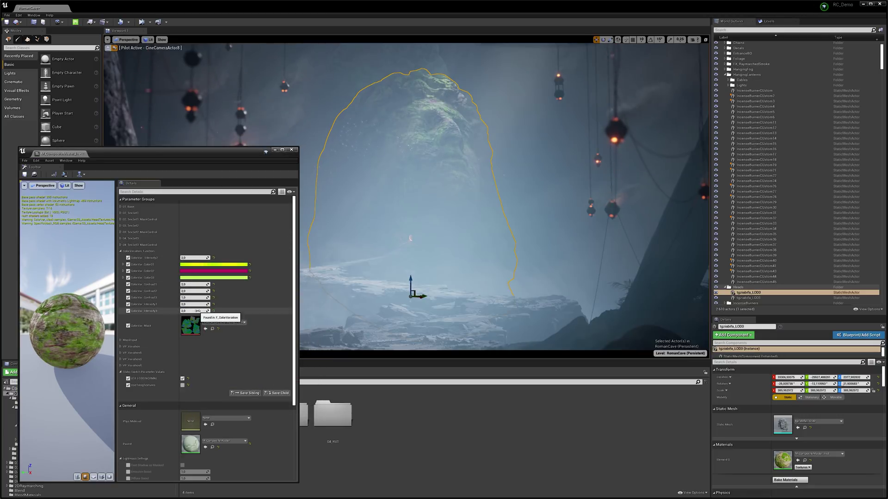
left_click_drag(63, 326, 93, 325)
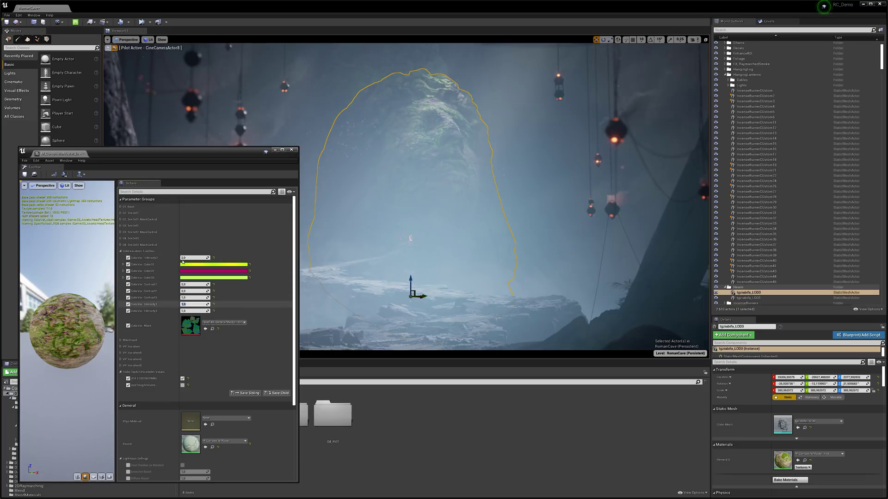
Collapse the colour variation parameters and change the tint colour in the first tiling mask variation group to orange.
left_click(121, 251)
left_click(120, 263)
left_click(120, 264)
left_click(120, 270)
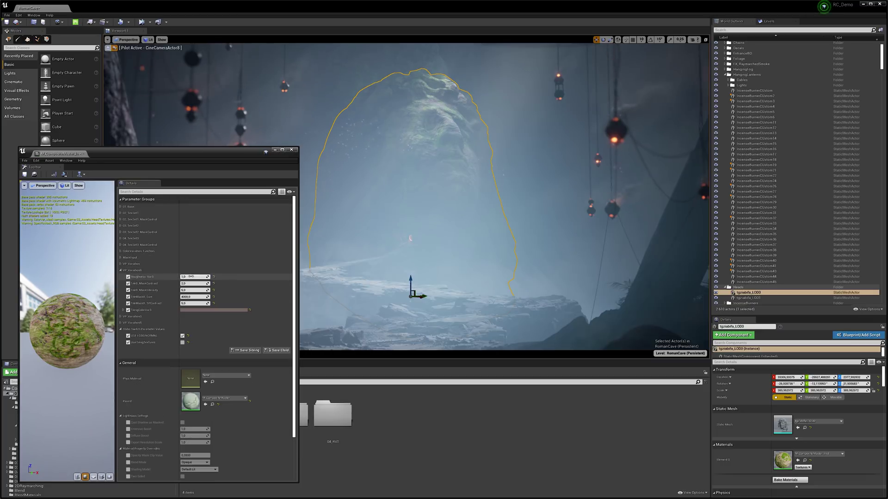
left_click(213, 283)
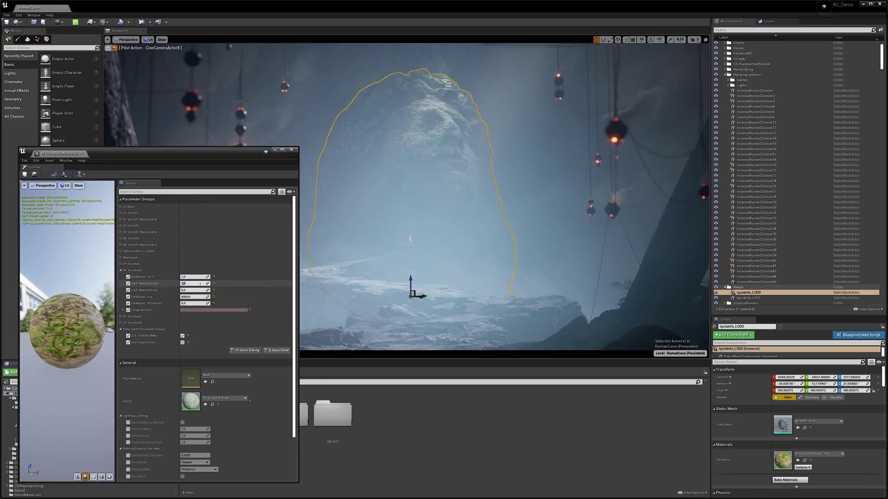
left_click(194, 310)
left_click(255, 342)
left_click_drag(280, 375, 279, 329)
left_click(284, 450)
Set the first variation group's tile mask TA contrast to 0 and expand the next variation group.
left_click(200, 297)
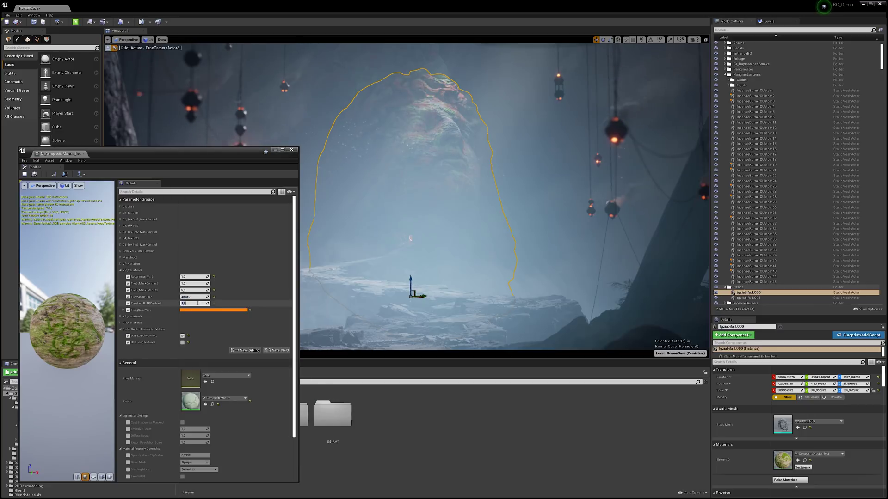
type("0")
left_click(120, 316)
left_click(213, 356)
left_click(185, 337)
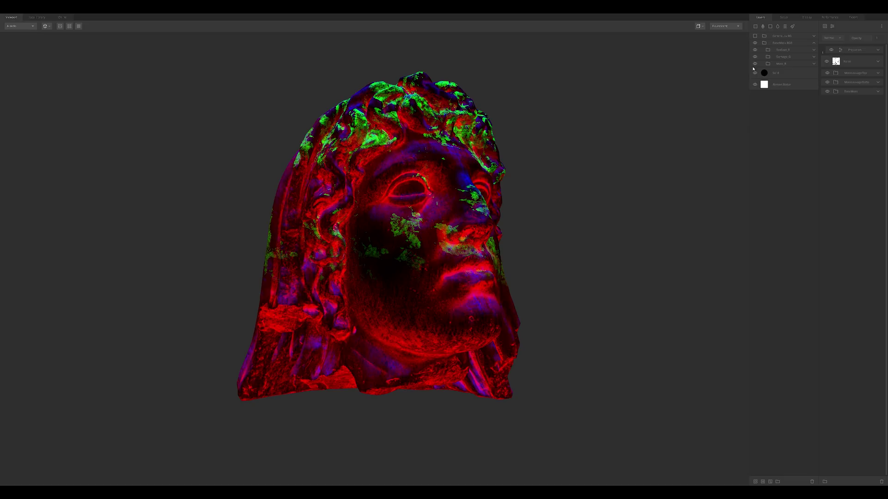
Switch to Quixel Mixer and toggle the visibility of the lower two channel mask groups on the head.
left_click(755, 63)
left_click(754, 56)
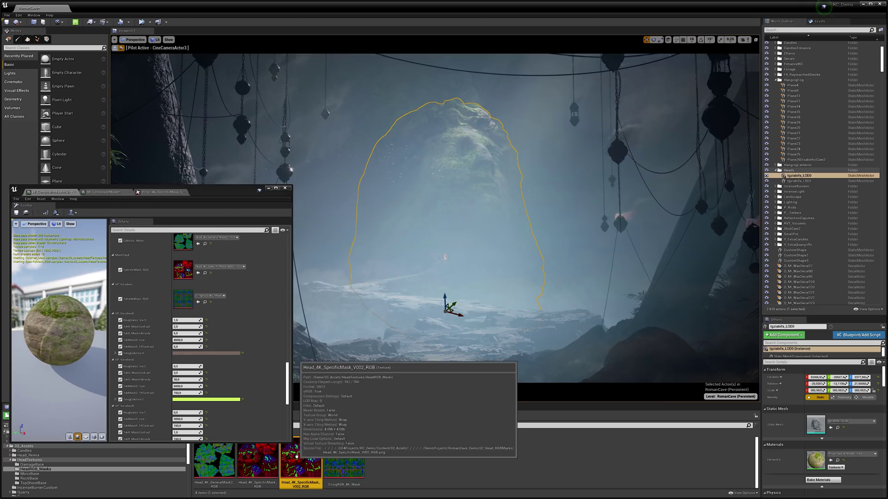
Back in Unreal Engine, open the Head_4K_SpecificMask_V002_RGB texture in a maximized editor to inspect it.
double_click(296, 456)
left_click(276, 188)
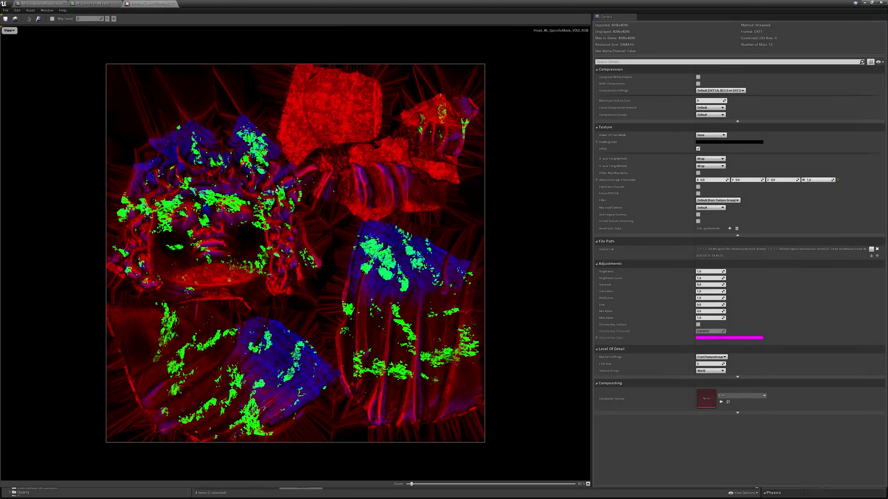
scroll(276, 194, "up", 2)
scroll(275, 194, "down", 2)
Toggle the mask texture's colour channels to inspect the red and green masks separately, then switch on blue.
left_click(10, 31)
left_click(15, 49)
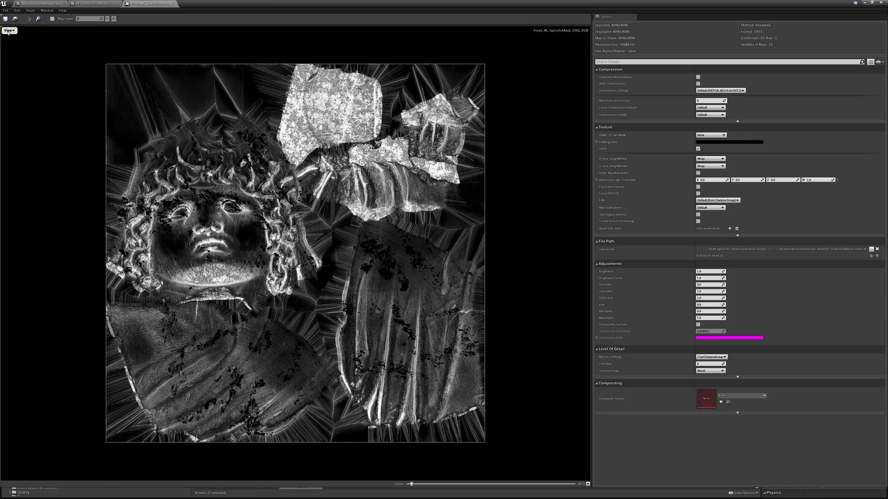
left_click(9, 30)
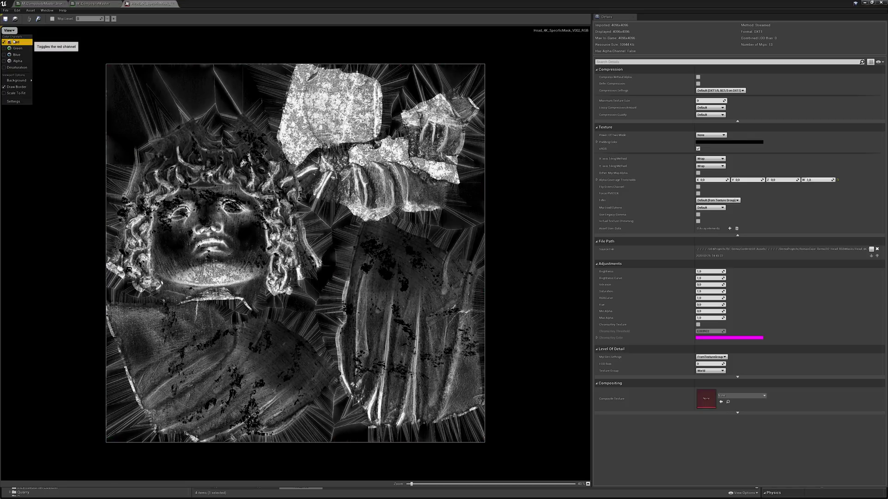
left_click(14, 42)
left_click(9, 31)
left_click(13, 49)
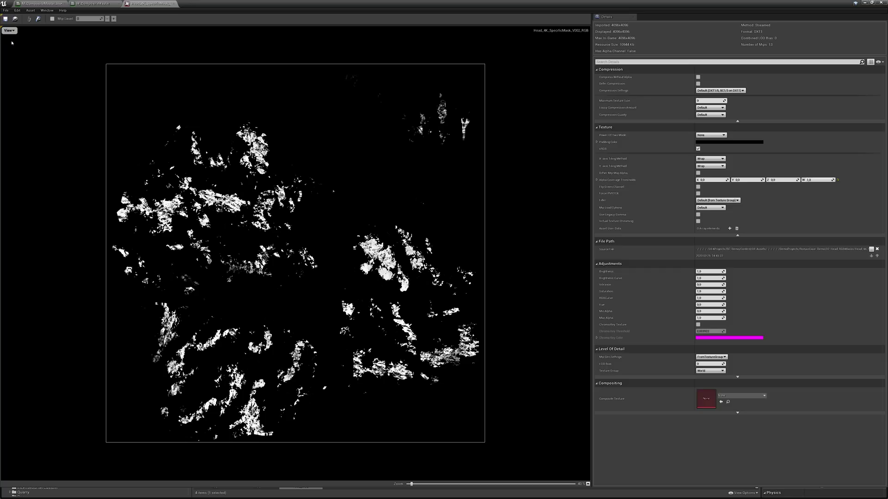
left_click(9, 30)
left_click(14, 56)
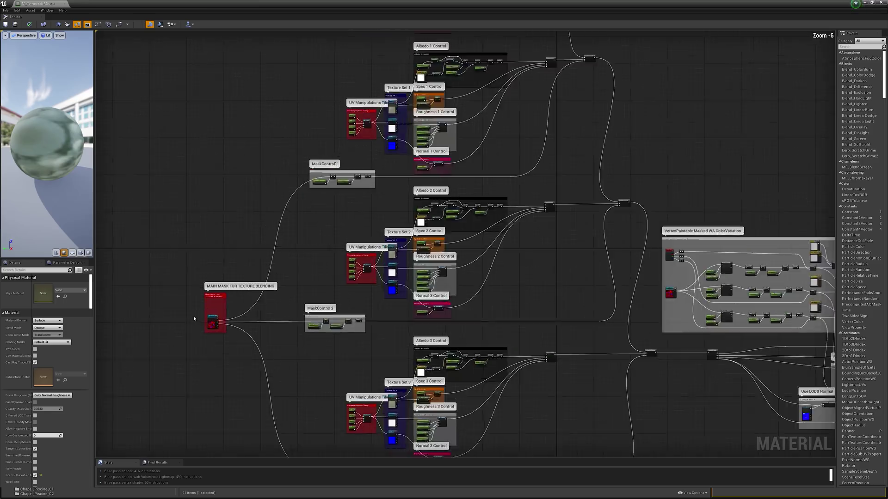
In the master material graph, examine the main mask for texture blending and its connections to the mask control groups.
scroll(186, 282, "up", 6)
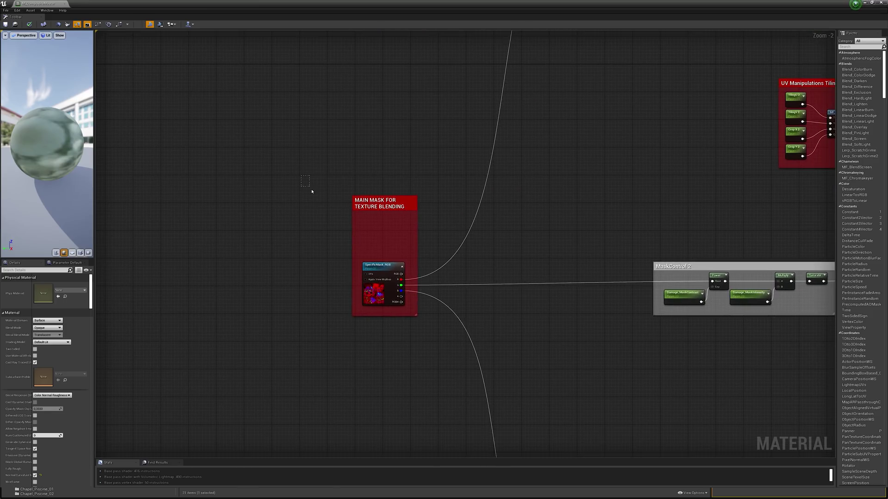
left_click_drag(461, 355, 467, 353)
left_click(511, 338)
right_click_drag(605, 211, 449, 396)
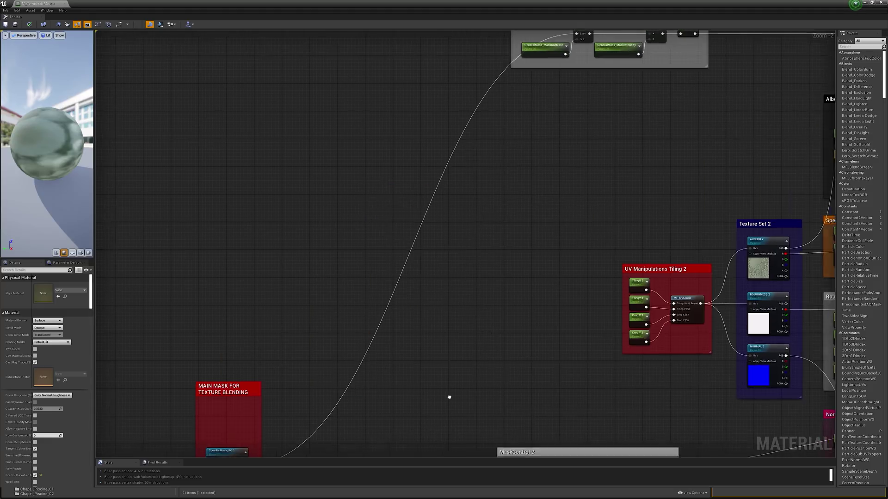
right_click_drag(550, 234, 356, 439)
left_click_drag(307, 207, 547, 321)
scroll(483, 353, "down", 3)
right_click_drag(532, 194, 364, 414)
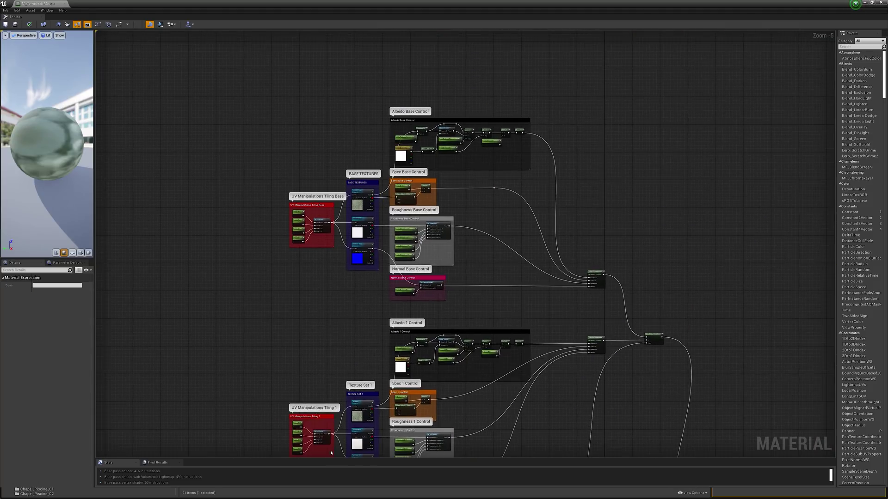
Examine the base layer's UV tiling group and its albedo, roughness and normal texture samples.
left_click_drag(233, 92, 486, 219)
scroll(501, 262, "up", 3)
right_click_drag(486, 255, 550, 360)
left_click_drag(119, 221, 238, 355)
left_click_drag(235, 171, 302, 401)
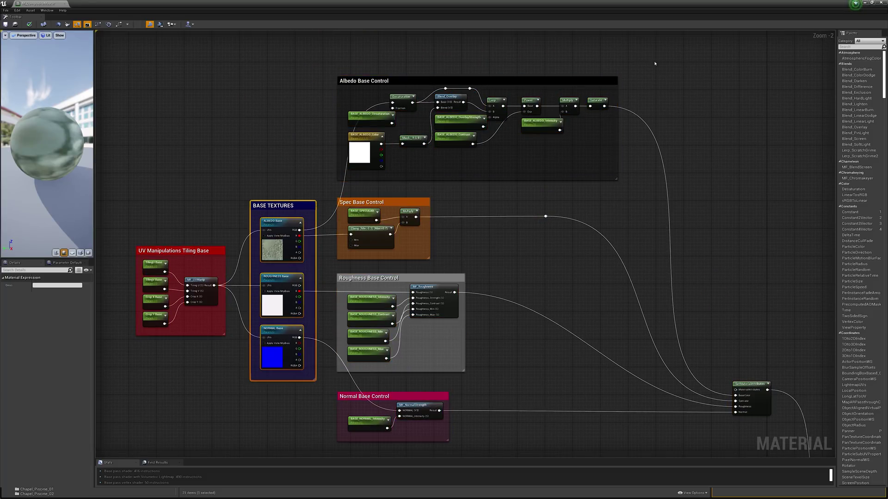
Highlight the base layer's albedo, spec, roughness and normal control groups one after another to review them.
left_click_drag(654, 64, 295, 192)
left_click_drag(487, 188, 409, 226)
left_click_drag(506, 276, 398, 323)
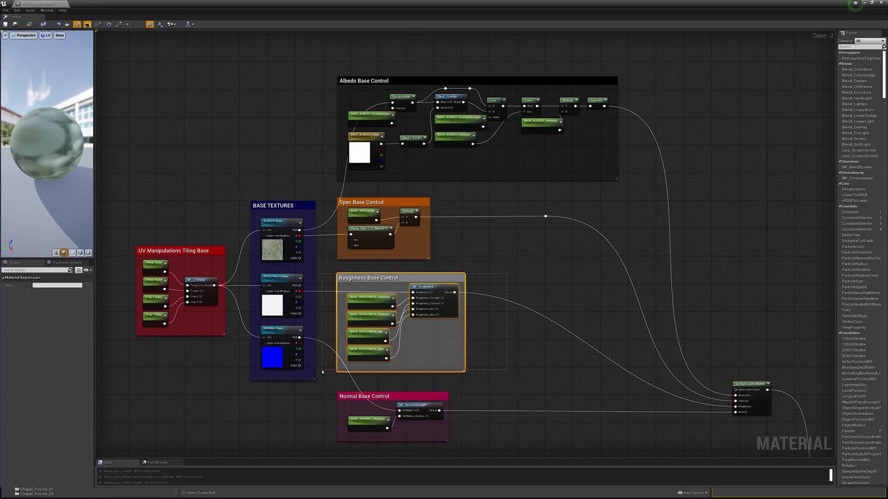
left_click_drag(496, 385, 377, 431)
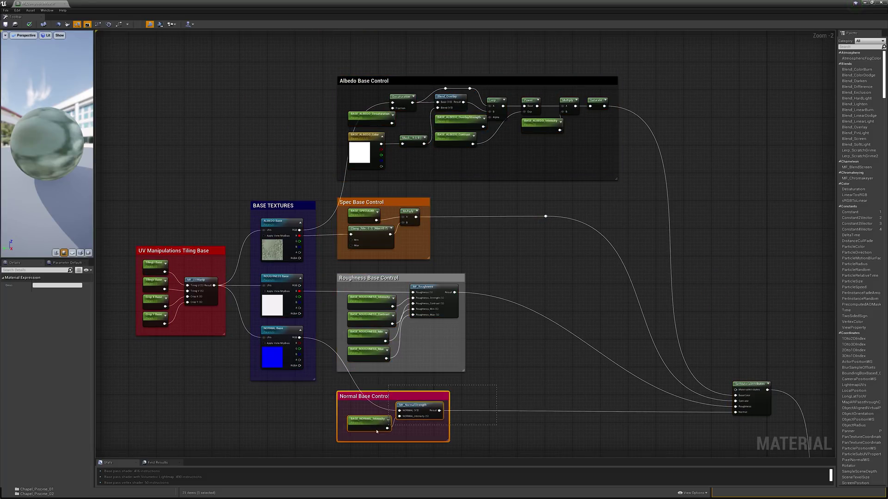
left_click(526, 437)
Examine how the base layer and texture sets 1 to 3 are combined through the masked material attribute blend nodes.
right_click_drag(525, 437, 490, 107)
scroll(528, 423, "down", 7)
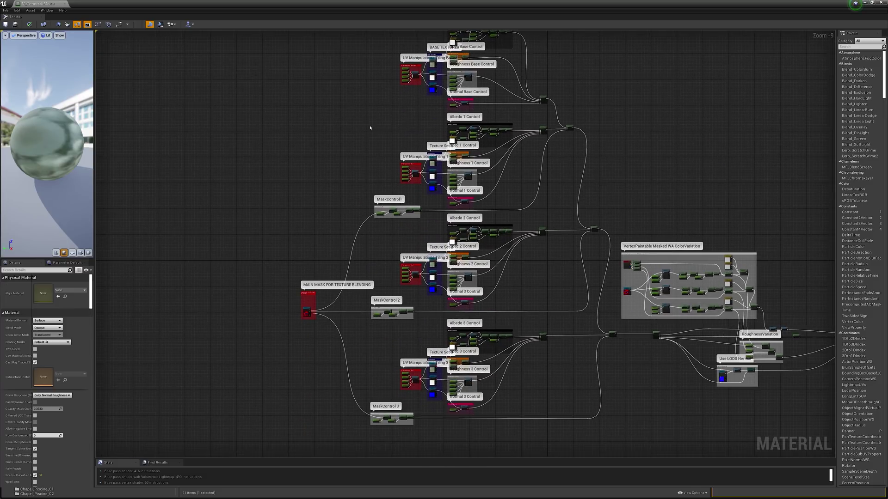
right_click_drag(370, 128, 360, 145)
left_click_drag(512, 227, 512, 226)
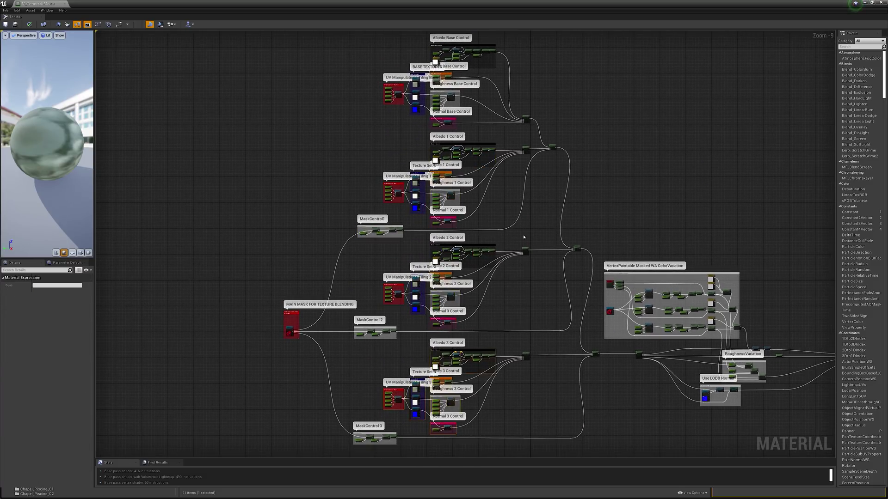
scroll(543, 147, "up", 6)
right_click_drag(542, 147, 506, 256)
left_click(551, 257)
scroll(557, 260, "up", 3)
scroll(481, 264, "down", 7)
right_click_drag(492, 341, 510, 150)
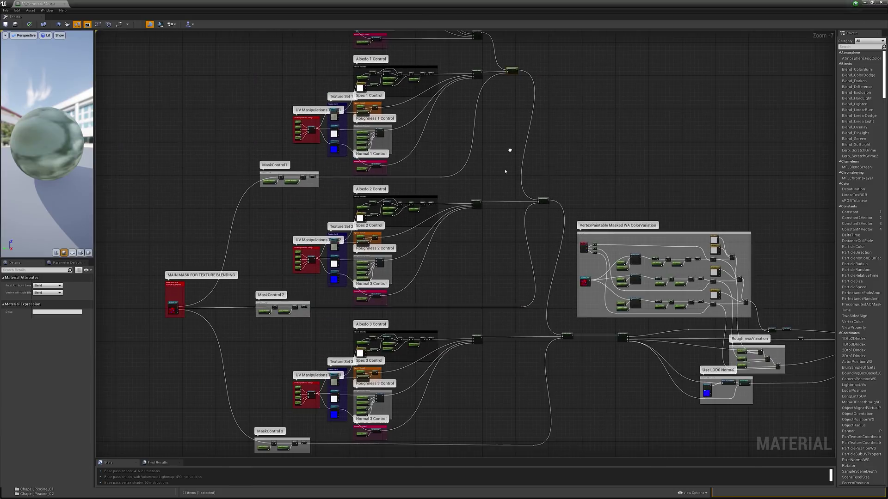
left_click_drag(584, 359, 587, 359)
scroll(619, 346, "up", 7)
left_click(640, 306)
Examine the VertexPaintable Masked WA ColorVariation group: vertex colour, tiling mask, world-aligned textures, mask adjustments and colour lerps.
right_click_drag(666, 250, 423, 290)
scroll(550, 288, "down", 2)
right_click_drag(550, 287, 345, 285)
left_click(716, 292)
right_click_drag(686, 176, 789, 292)
left_click_drag(776, 76, 158, 397)
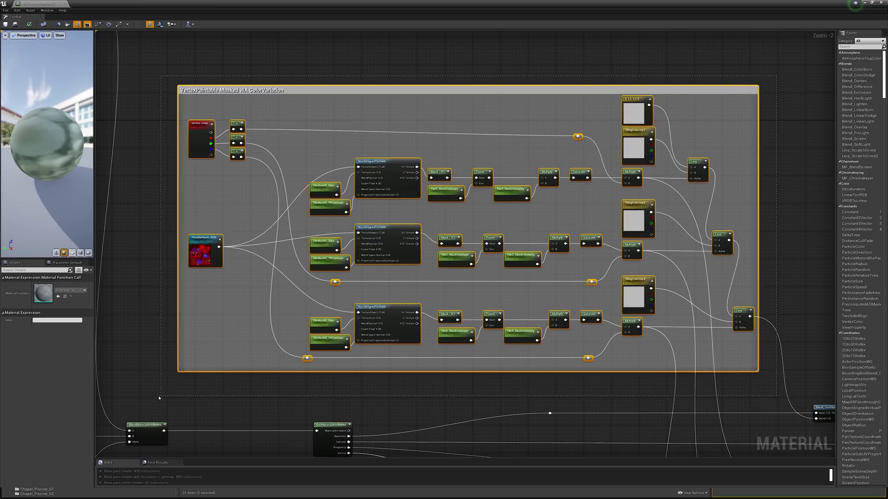
left_click_drag(269, 107, 205, 167)
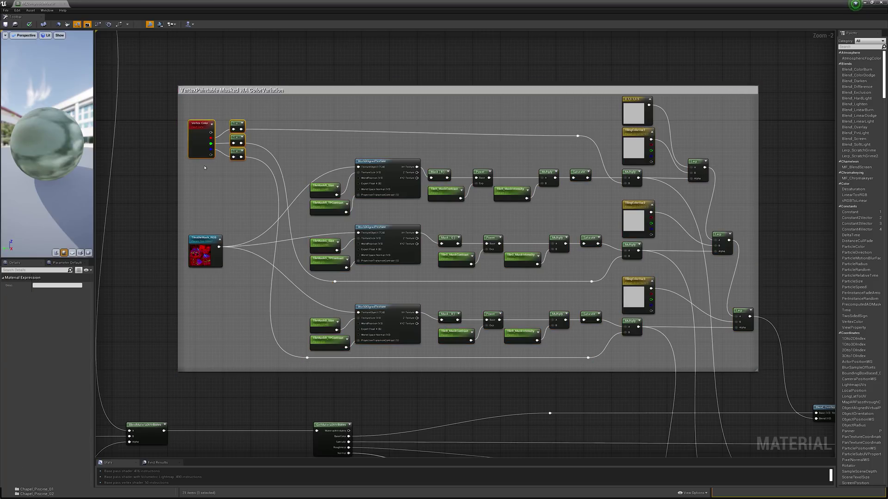
left_click_drag(218, 249, 218, 249)
left_click_drag(427, 348, 426, 349)
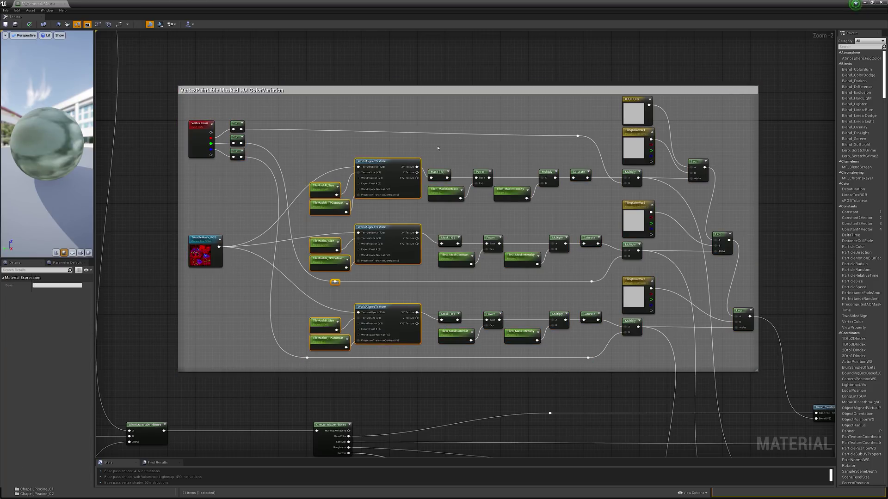
left_click_drag(437, 143, 595, 350)
left_click_drag(595, 105, 740, 338)
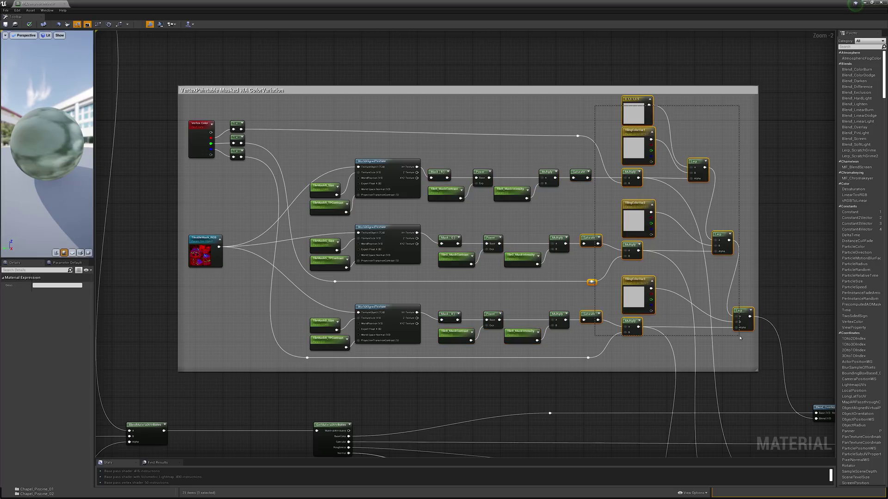
left_click(782, 294)
Examine the Use LOD0 Normal and RoughnessVariation groups and follow their connections to the material output.
right_click_drag(731, 382, 483, 130)
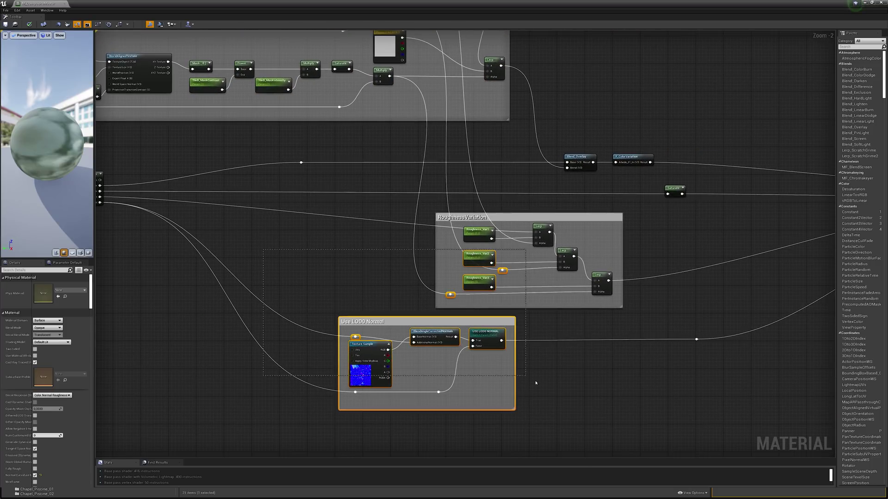
left_click_drag(535, 383, 536, 384)
left_click_drag(374, 305, 640, 236)
right_click_drag(640, 227, 357, 238)
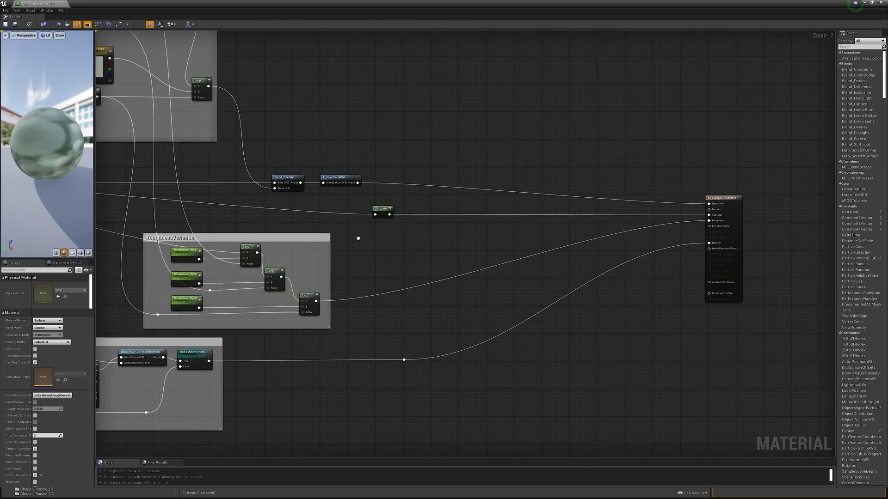
Open the F_ColorVariation material function, review its colour parameters and blending nodes, and return to the master material.
left_click(341, 177)
double_click(340, 178)
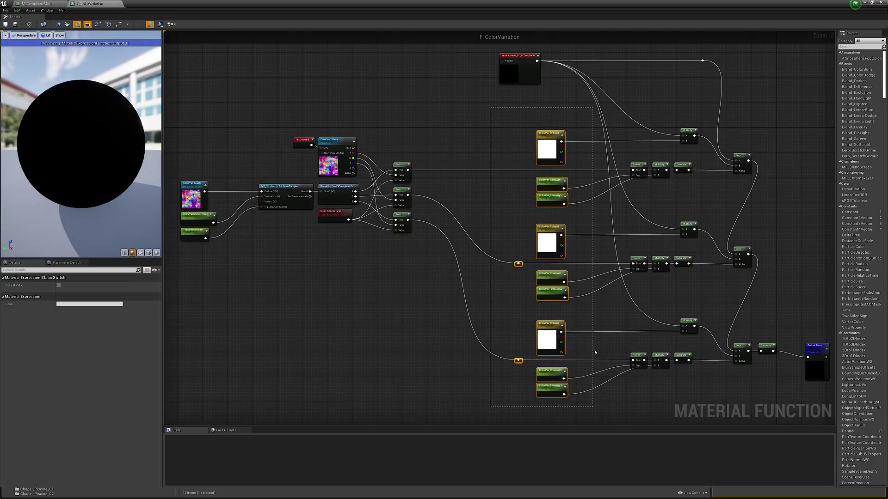
left_click_drag(612, 101, 749, 388)
left_click(819, 346)
left_click(44, 4)
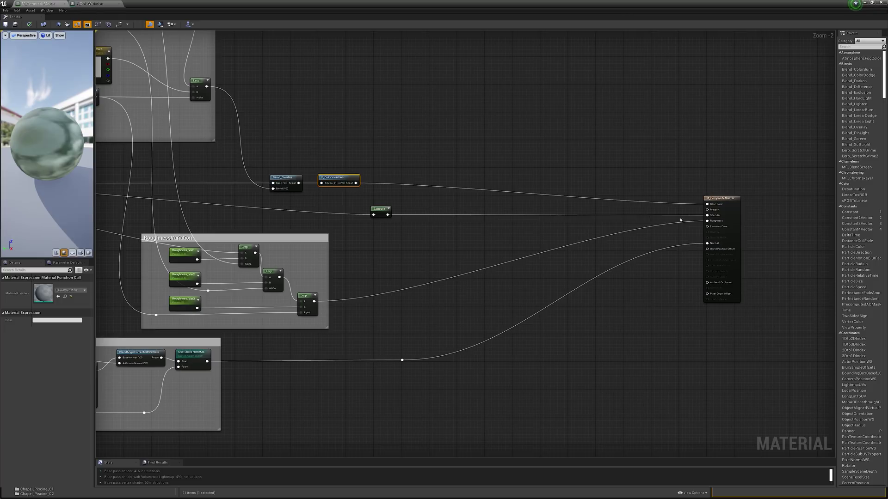
Inspect the material output node and review the complete master material graph as an overview.
left_click(720, 198)
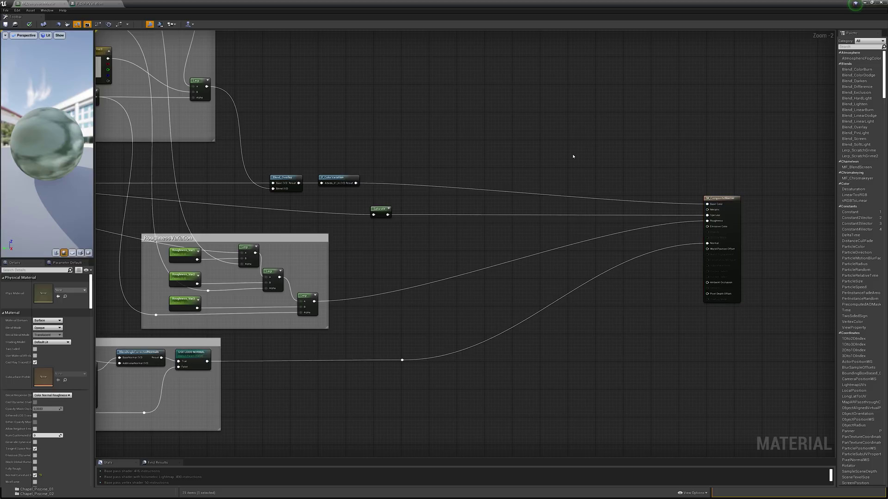
scroll(573, 157, "down", 5)
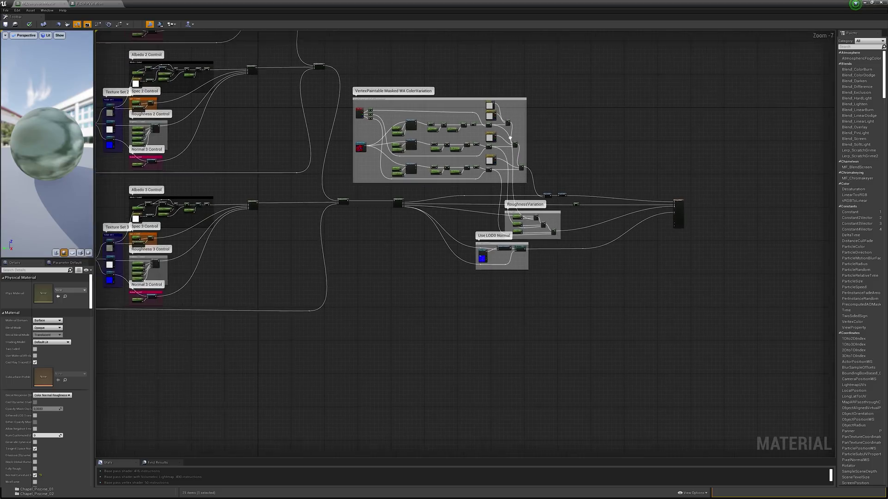
right_click_drag(510, 138, 641, 255)
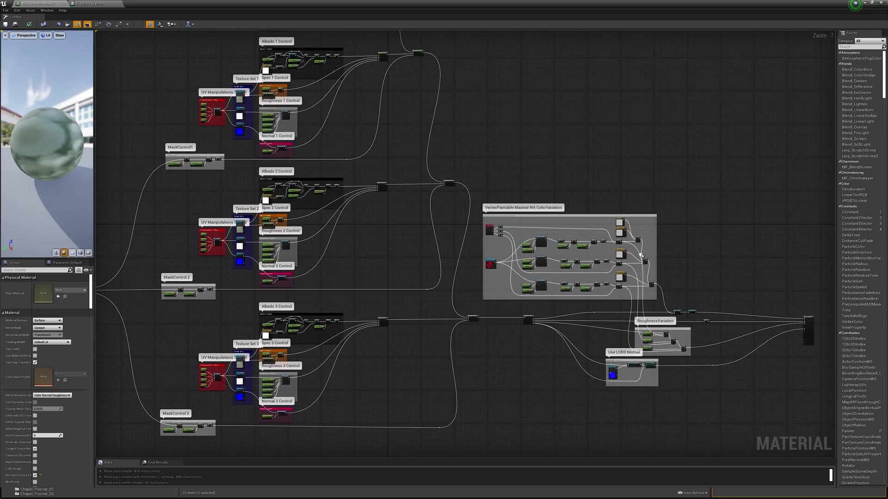
scroll(641, 254, "down", 1)
right_click_drag(631, 205, 647, 247)
scroll(630, 246, "down", 1)
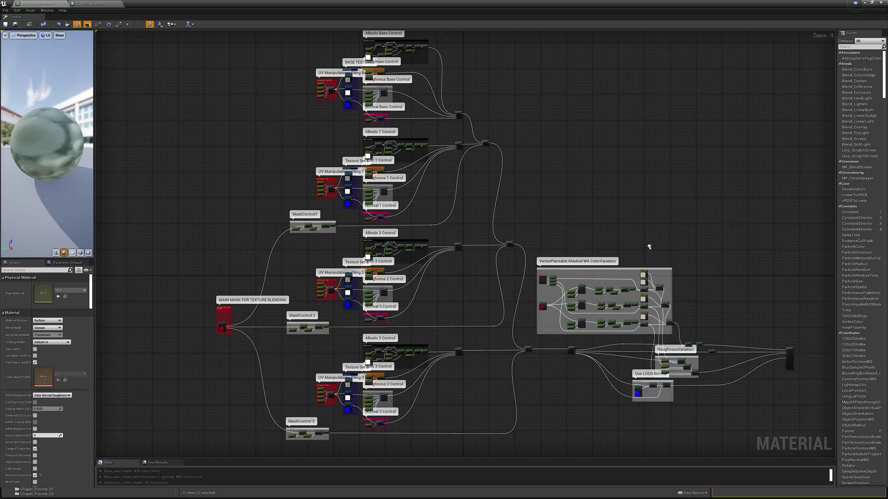